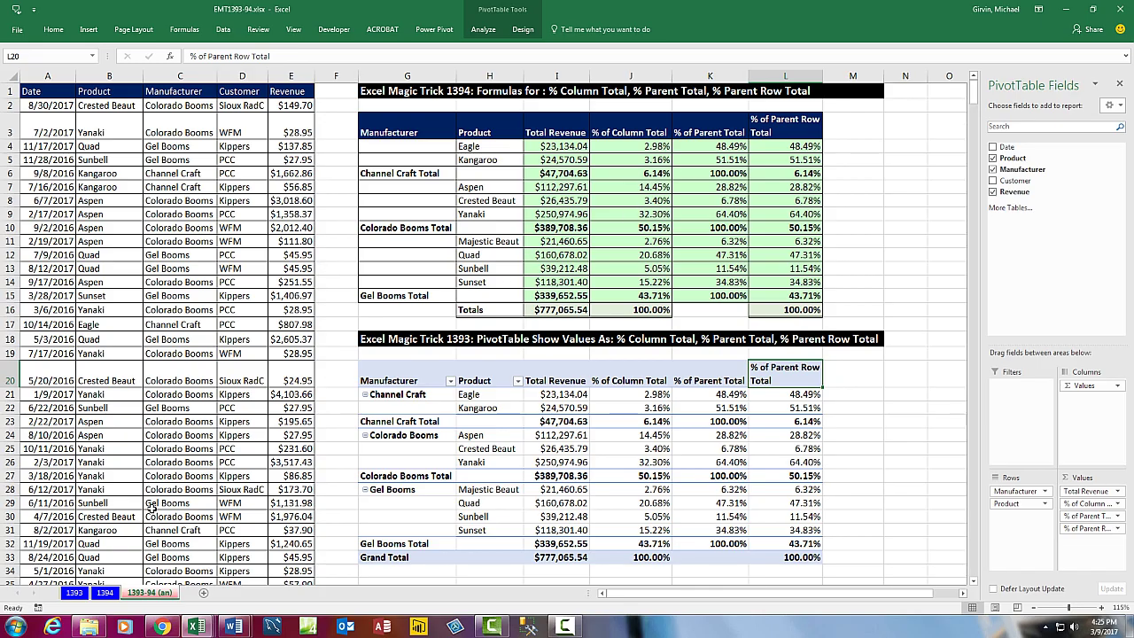
- On sheet 1393, create a PivotTable from the data range A1:E724, placed on the existing worksheet at cell G3
{"action": "left_click", "coordinate": [74, 593]}
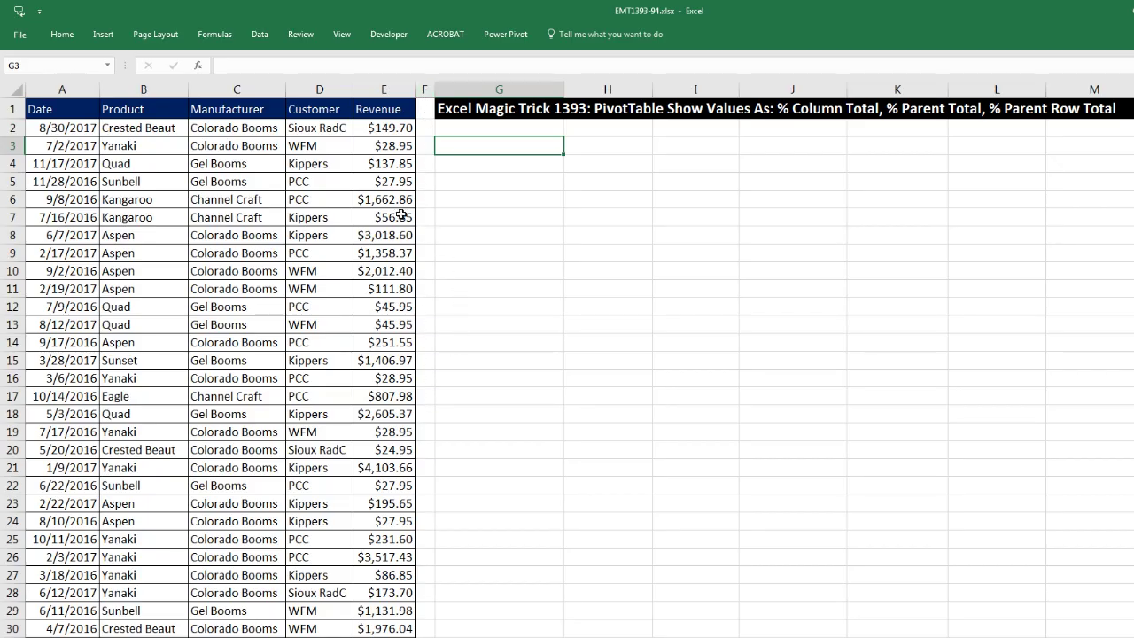
{"action": "left_click", "coordinate": [244, 164]}
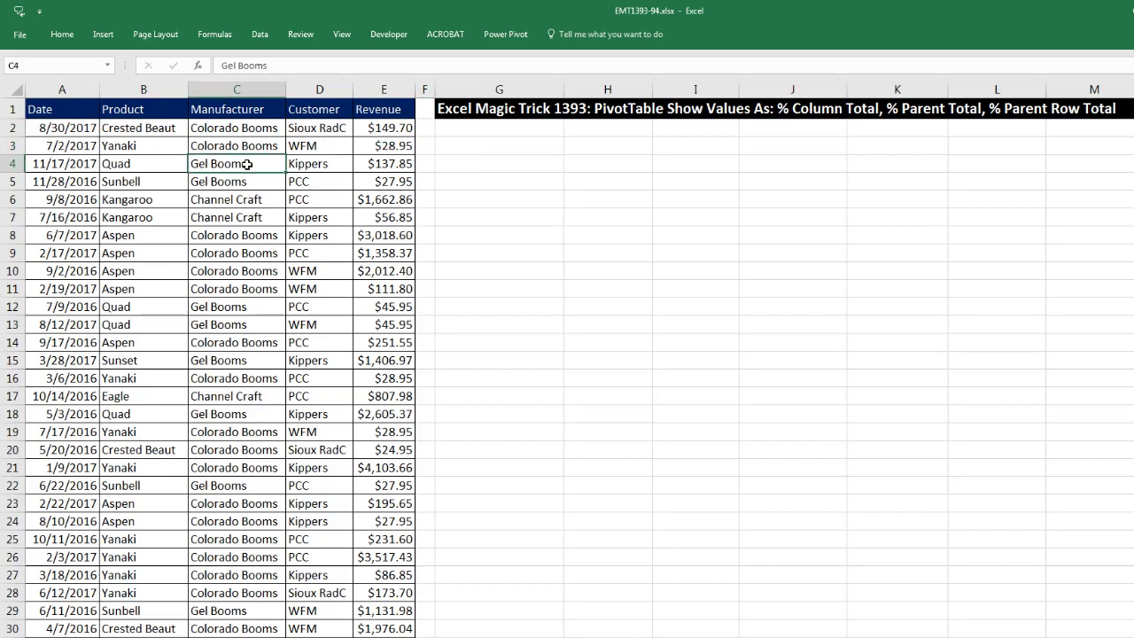
{"action": "left_click", "coordinate": [103, 36]}
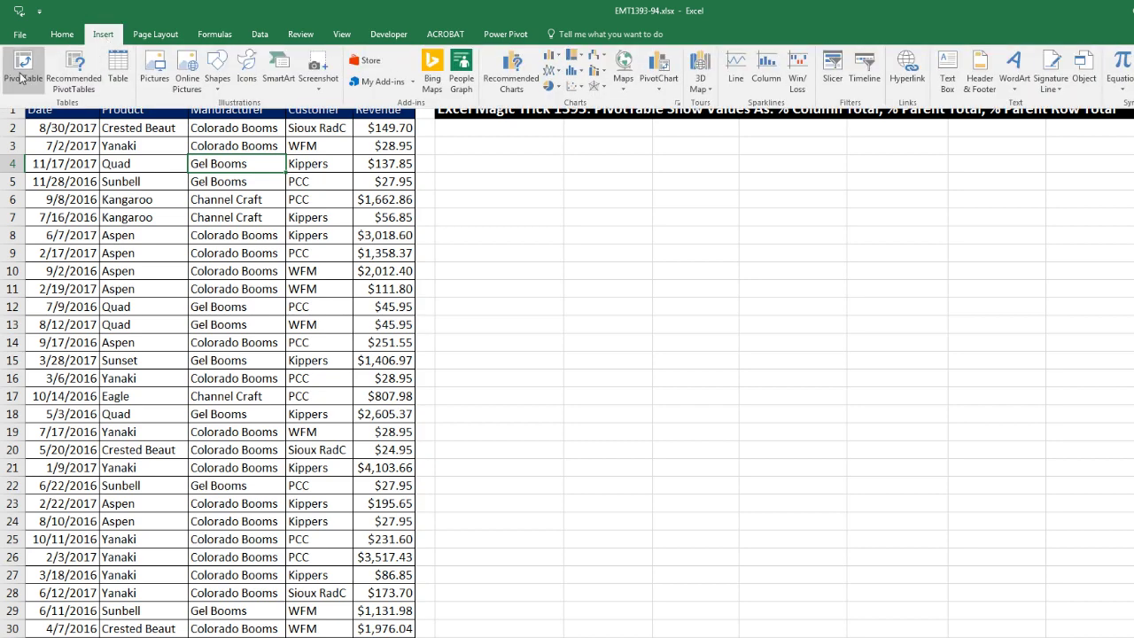
{"action": "left_click", "coordinate": [701, 470]}
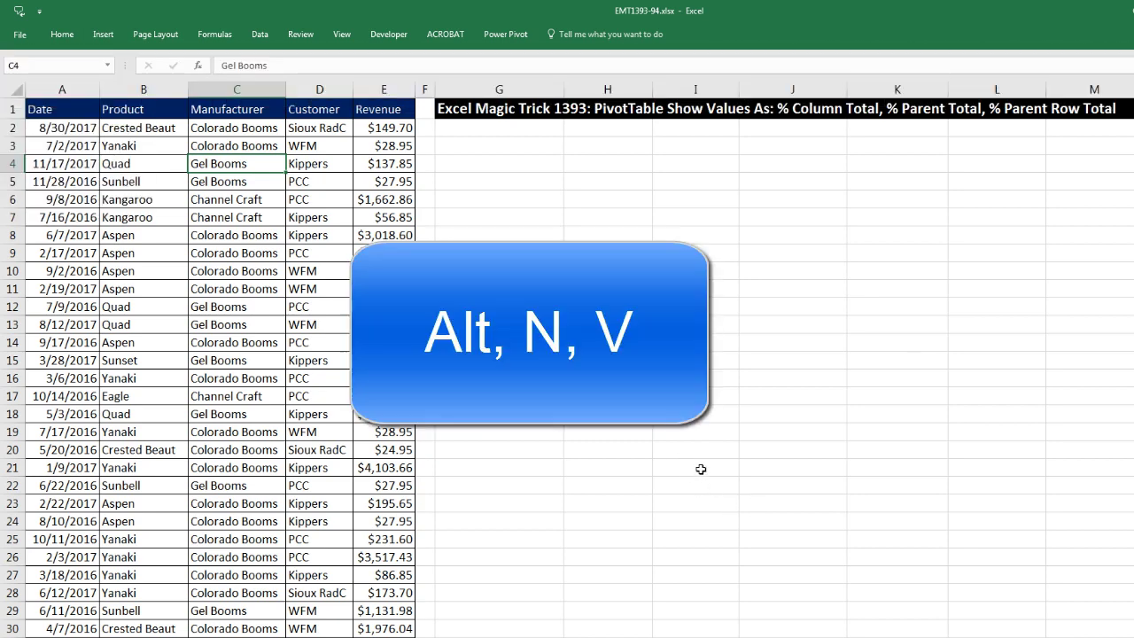
{"action": "key", "text": "alt+n"}
{"action": "key", "text": "v"}
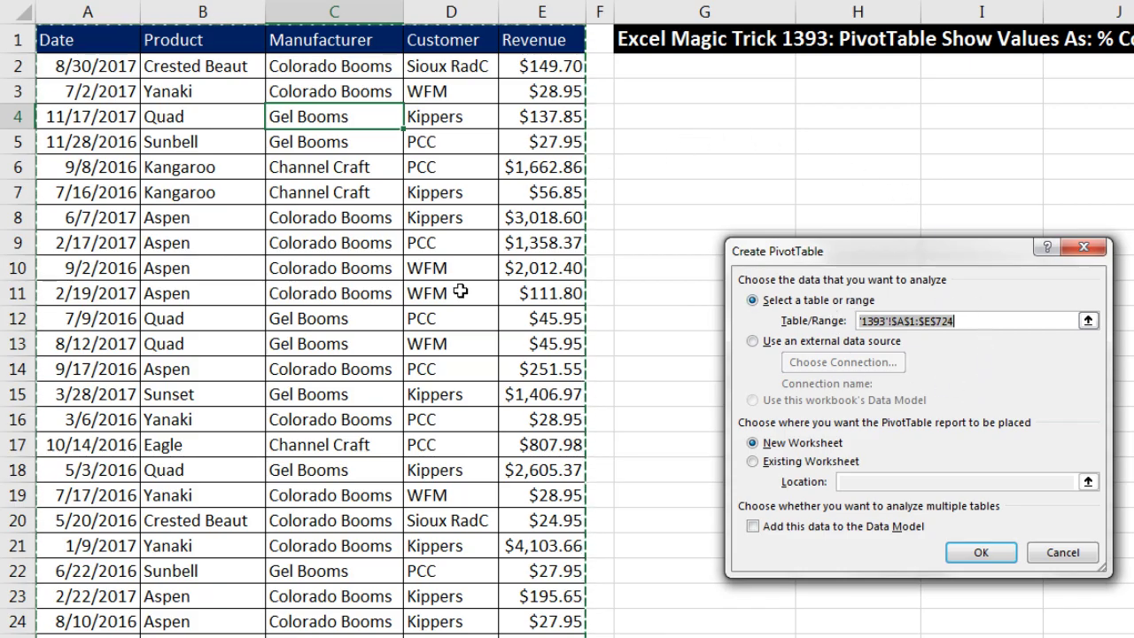
{"action": "left_click", "coordinate": [755, 461]}
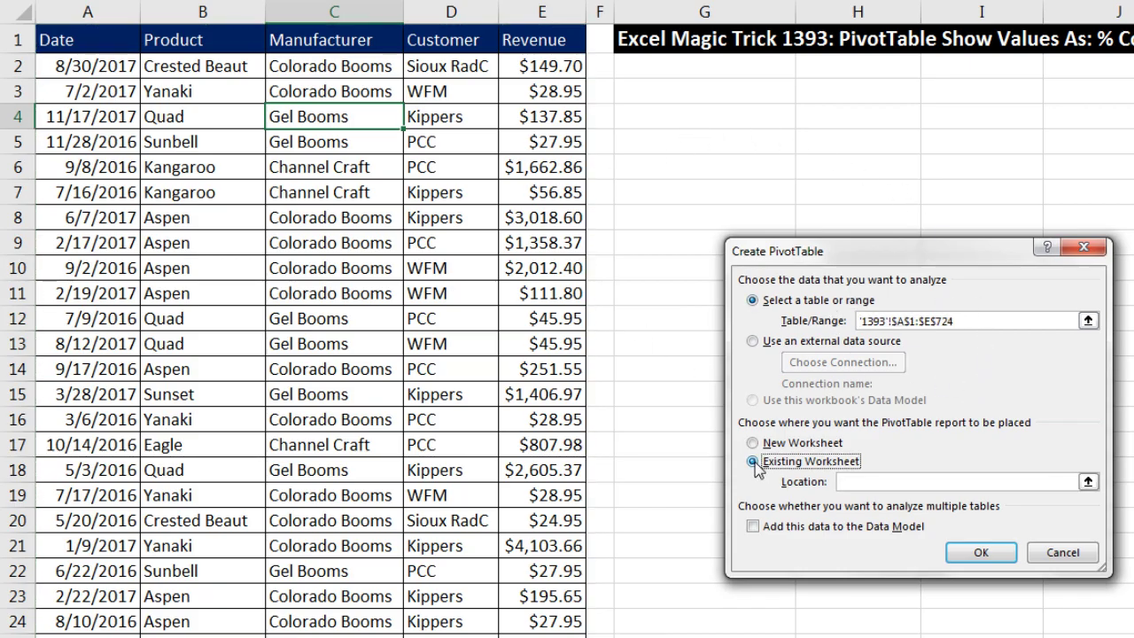
{"action": "left_click", "coordinate": [864, 482]}
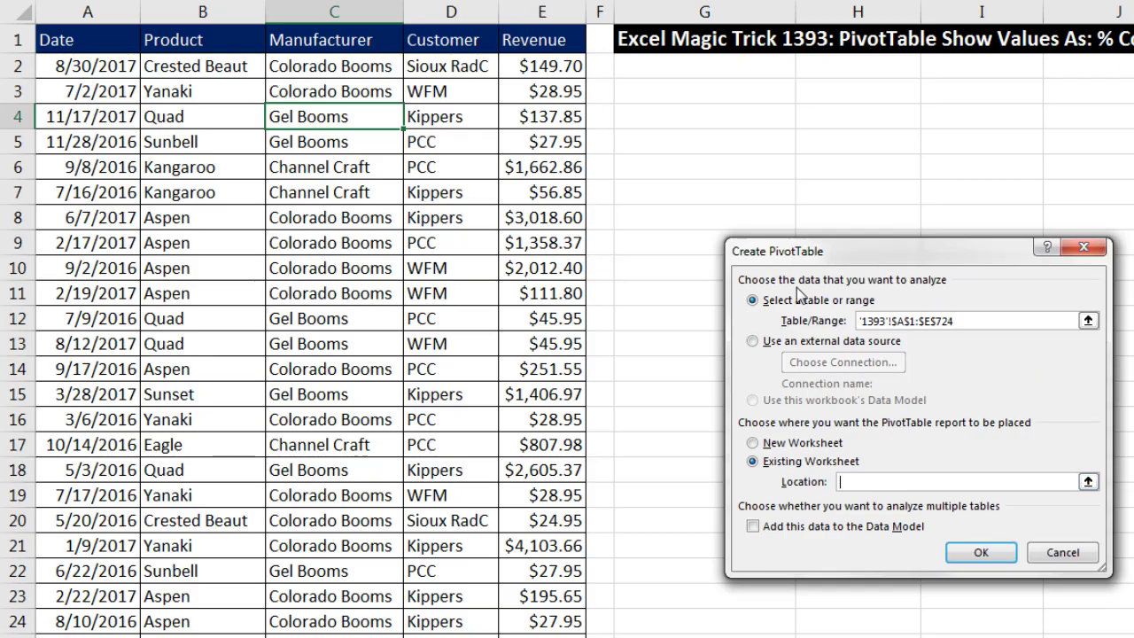
{"action": "left_click", "coordinate": [714, 95]}
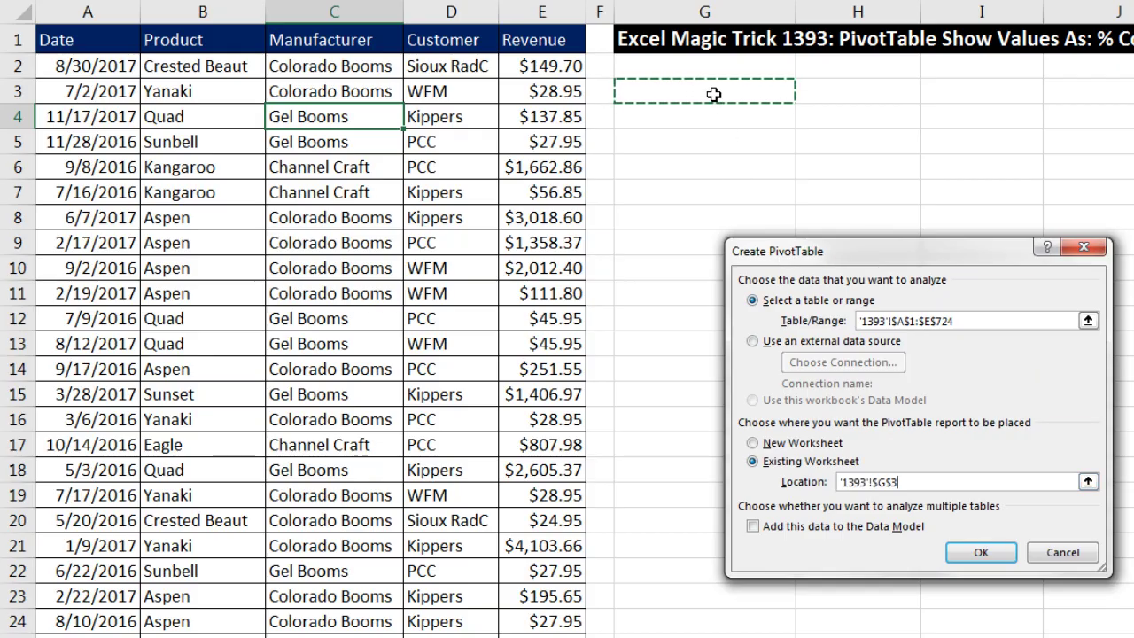
{"action": "left_click", "coordinate": [981, 553]}
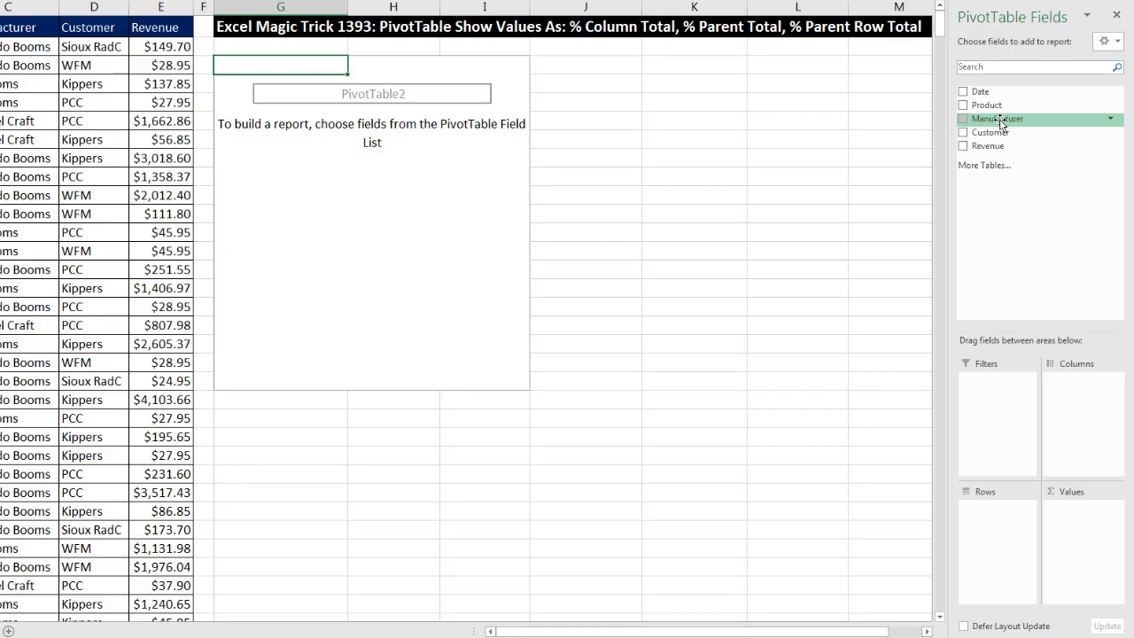
- Add Manufacturer and then Product to the PivotTable rows and show the report in tabular form
{"action": "left_click_drag", "start_coordinate": [998, 124], "coordinate": [1001, 529]}
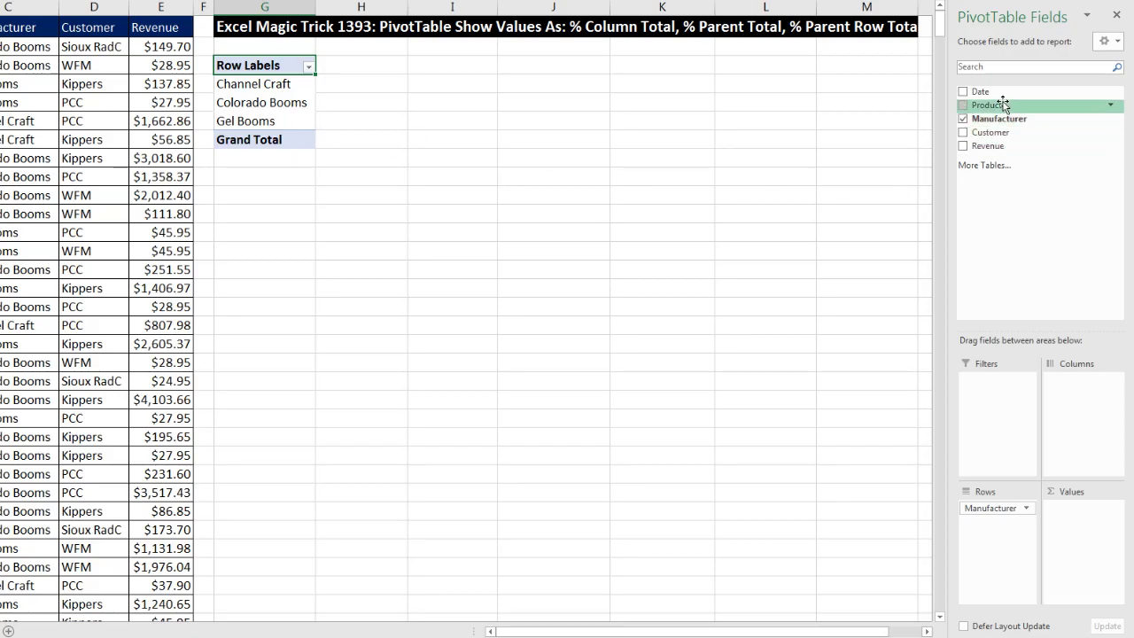
{"action": "left_click_drag", "start_coordinate": [994, 106], "coordinate": [1001, 540]}
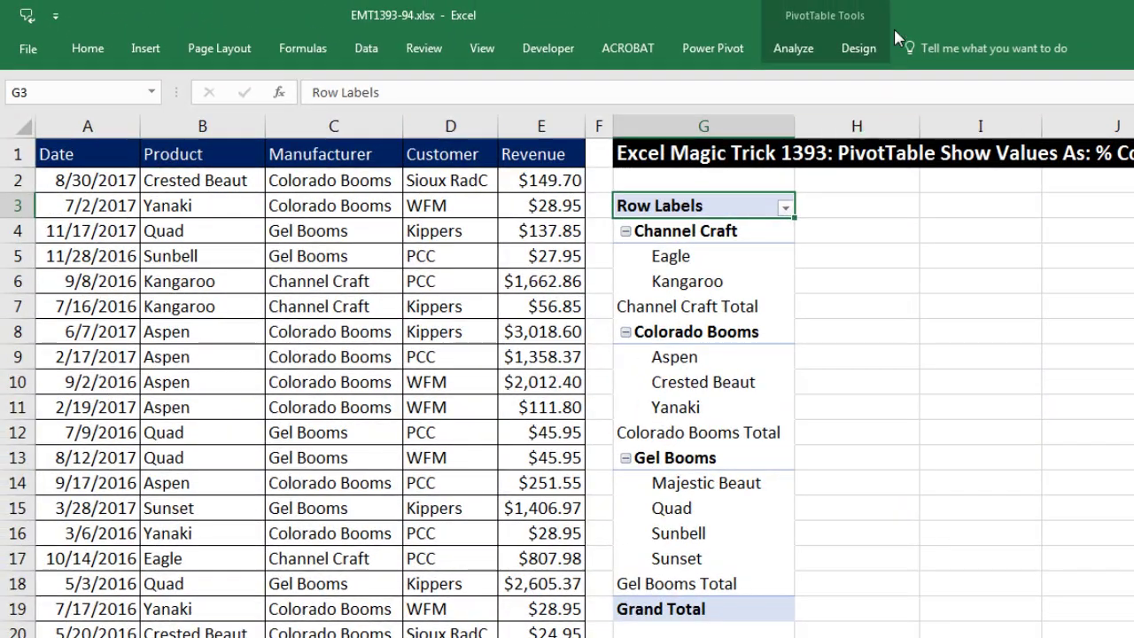
{"action": "left_click", "coordinate": [860, 49]}
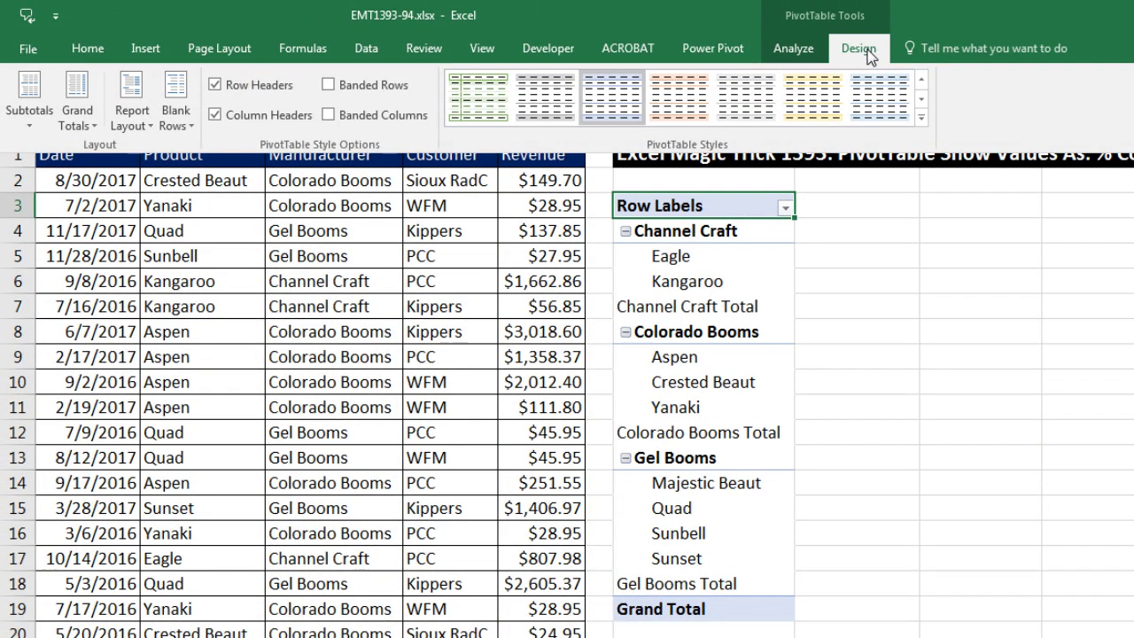
{"action": "left_click", "coordinate": [146, 121]}
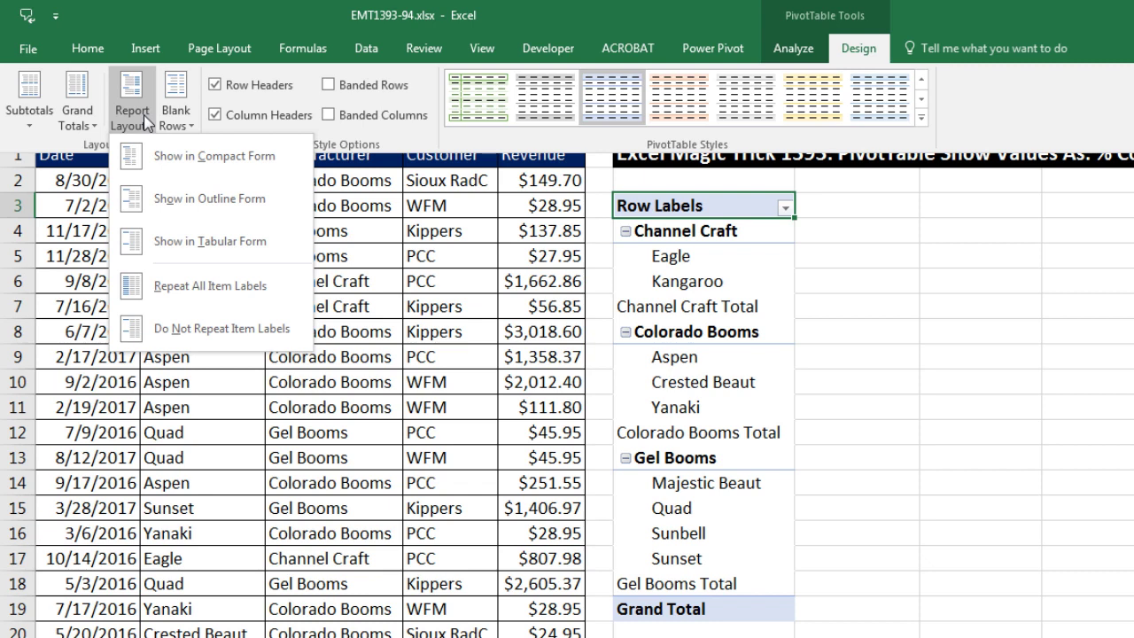
{"action": "left_click", "coordinate": [200, 251]}
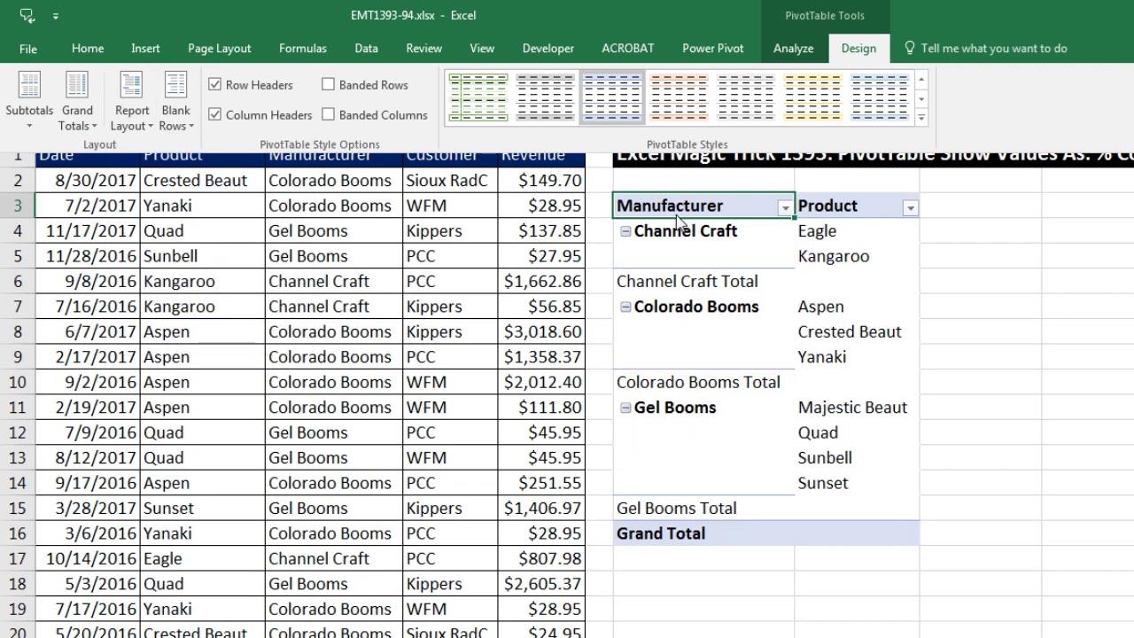
- Examine which products are grouped under the Channel Craft, Colorado Booms and Gel Booms manufacturers in the PivotTable
{"action": "left_click", "coordinate": [860, 244]}
{"action": "left_click_drag", "start_coordinate": [855, 312], "coordinate": [847, 360]}
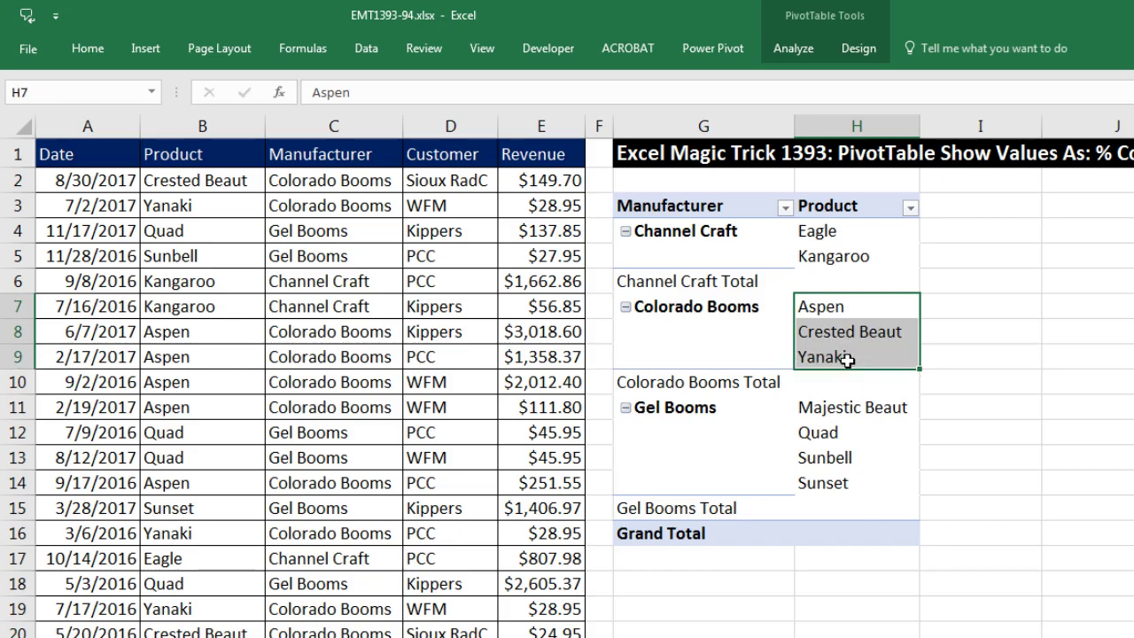
{"action": "left_click", "coordinate": [717, 309]}
{"action": "left_click_drag", "start_coordinate": [827, 307], "coordinate": [824, 357]}
{"action": "left_click", "coordinate": [727, 309]}
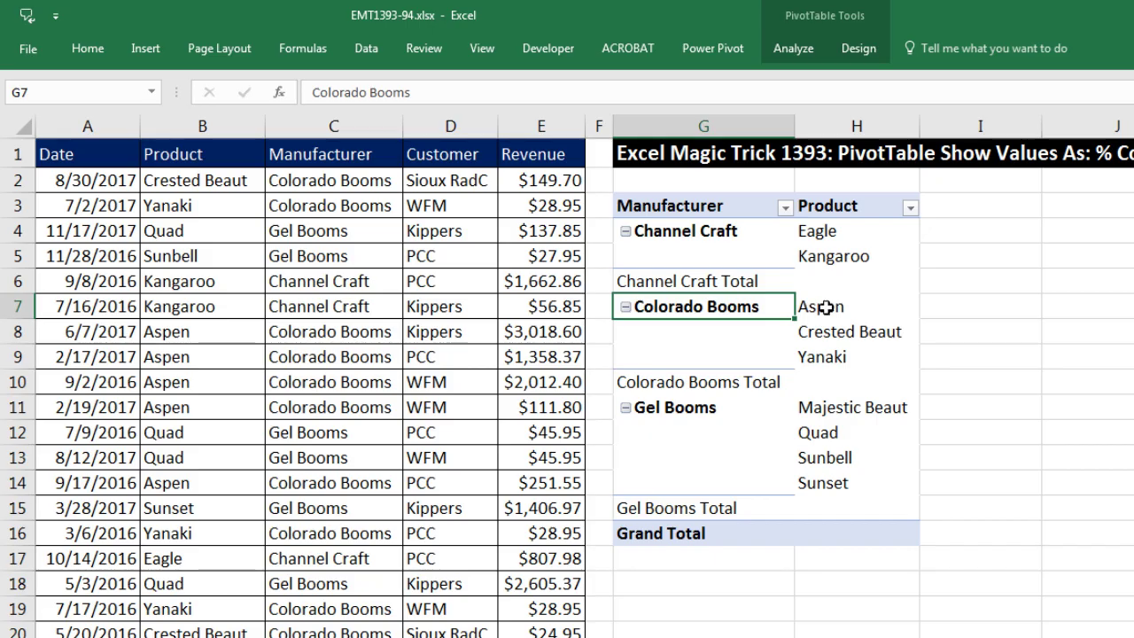
{"action": "left_click_drag", "start_coordinate": [824, 307], "coordinate": [830, 357]}
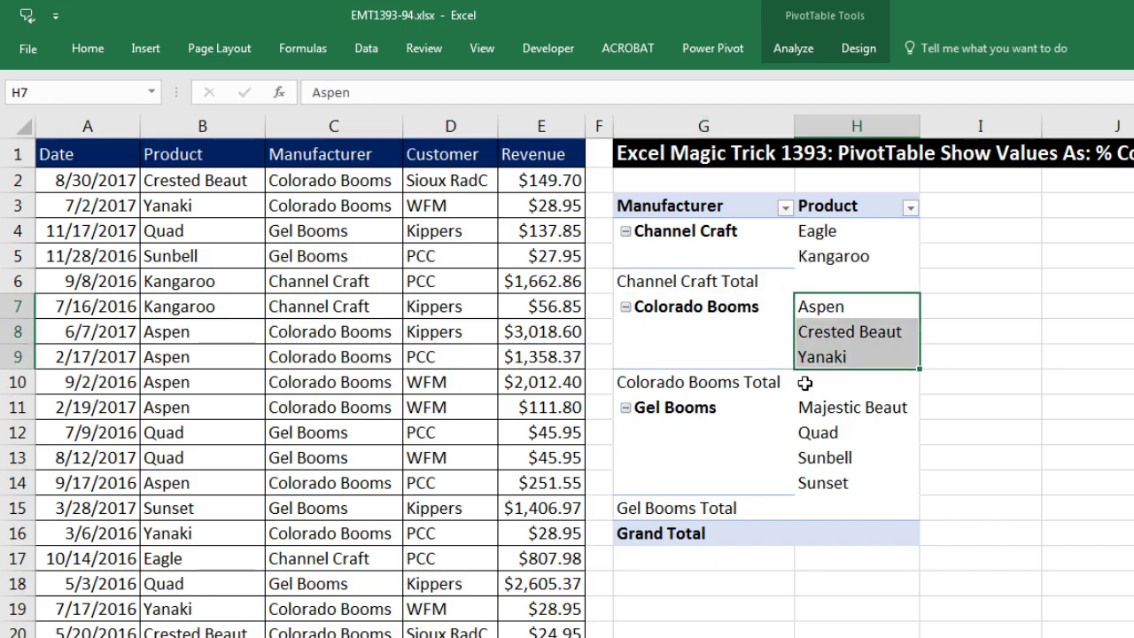
{"action": "left_click", "coordinate": [707, 409]}
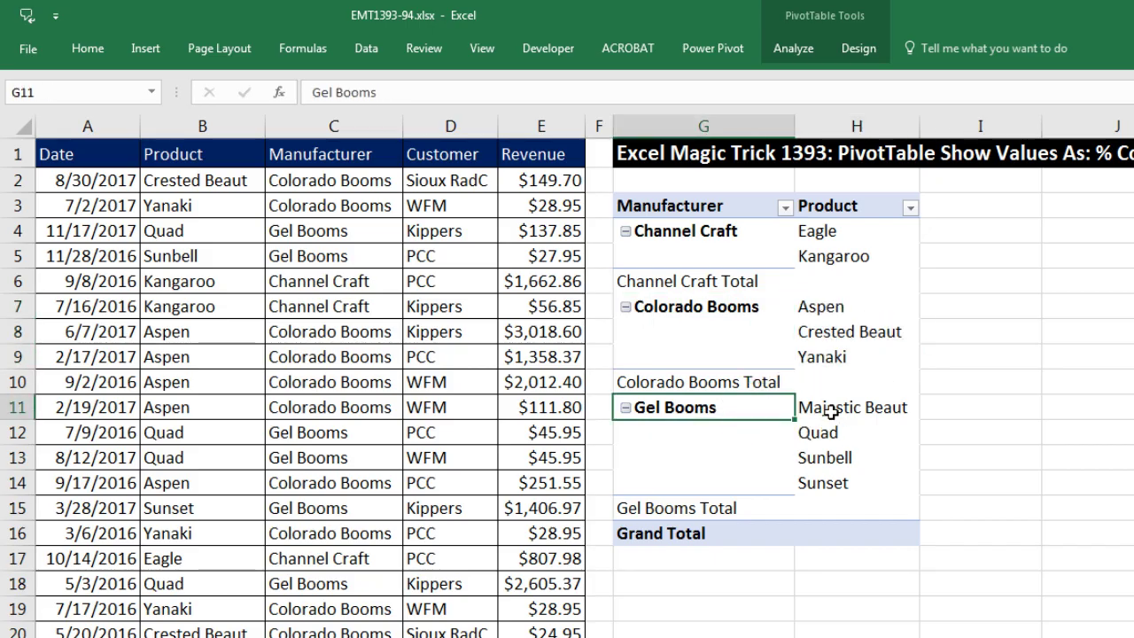
{"action": "left_click_drag", "start_coordinate": [830, 412], "coordinate": [839, 475]}
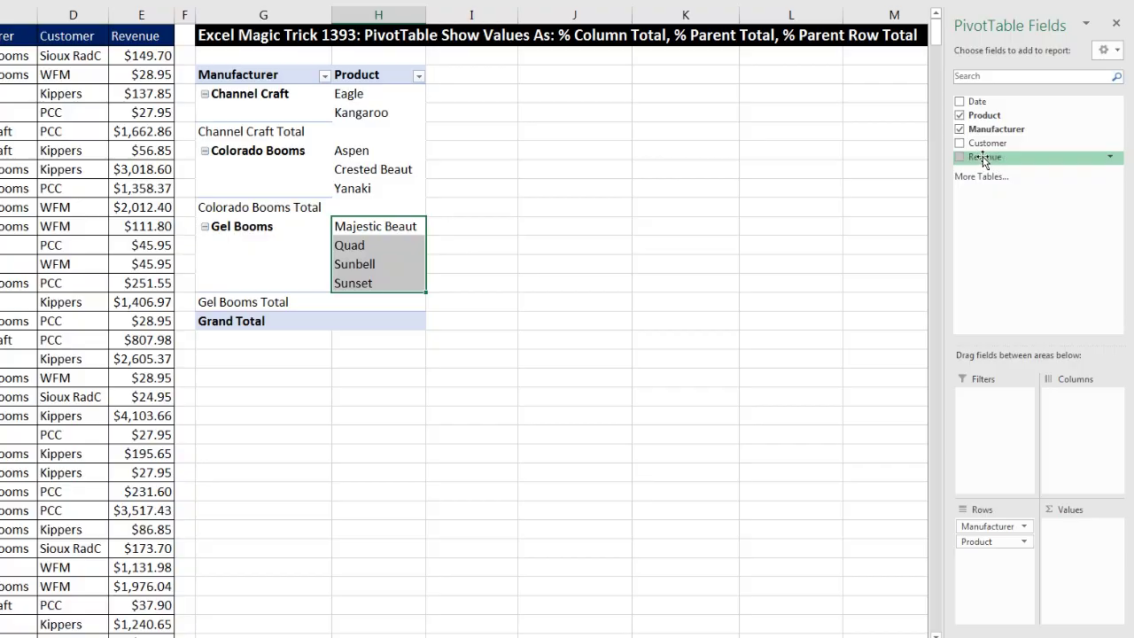
- Add Revenue to the PivotTable values and give the field a Currency number format with the $ symbol and 2 decimal places
{"action": "left_click_drag", "start_coordinate": [983, 161], "coordinate": [1080, 540]}
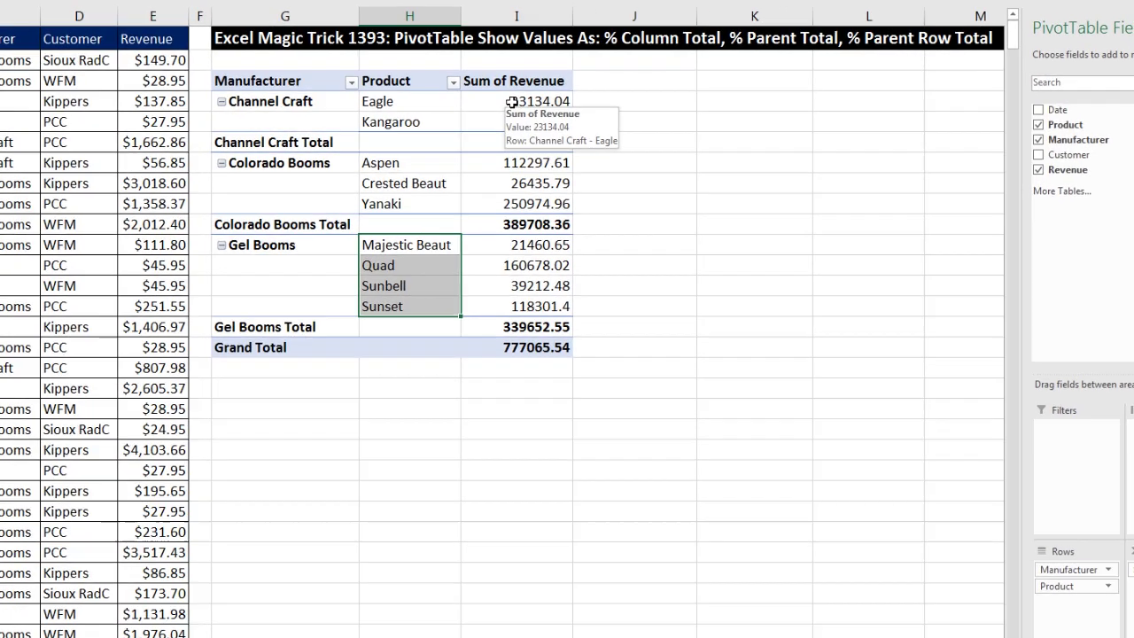
{"action": "left_click", "coordinate": [474, 93]}
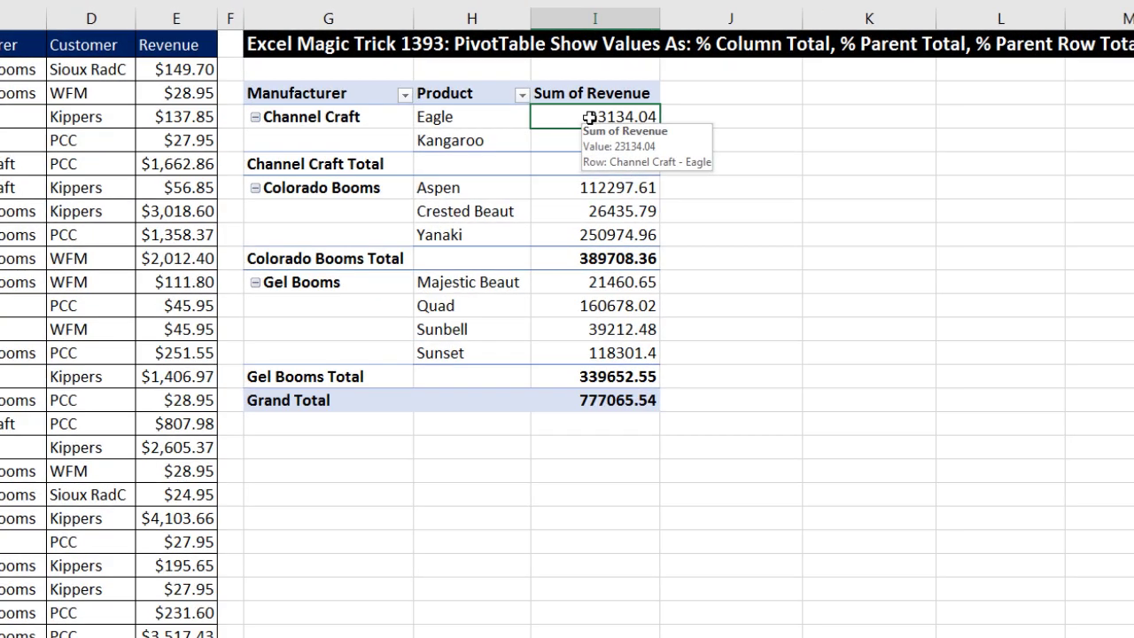
{"action": "right_click", "coordinate": [589, 117]}
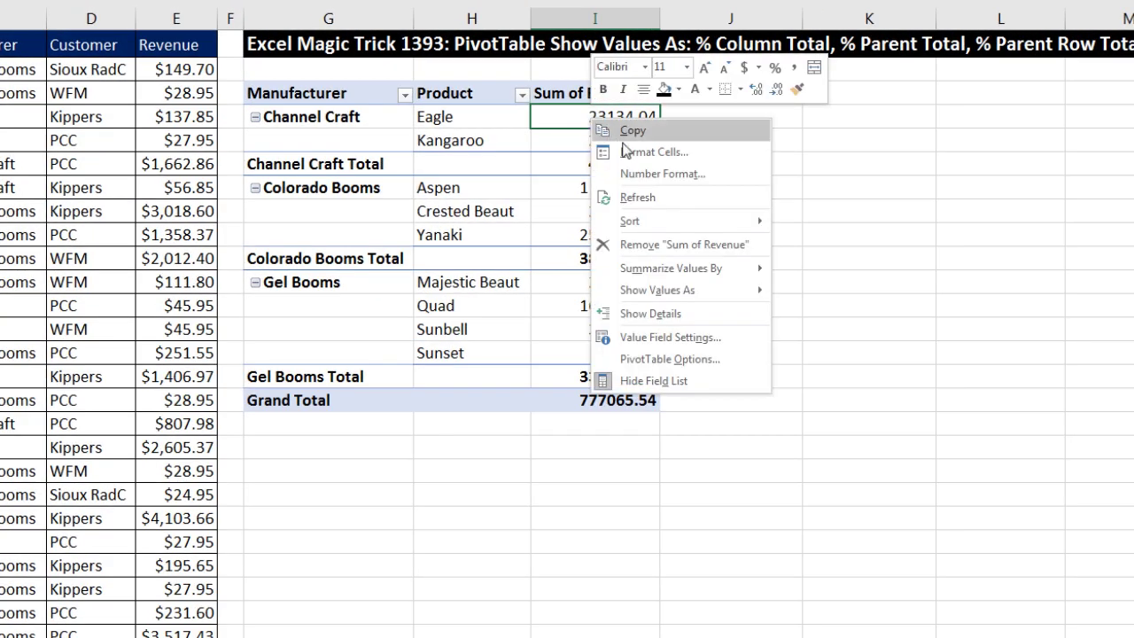
{"action": "left_click", "coordinate": [689, 174]}
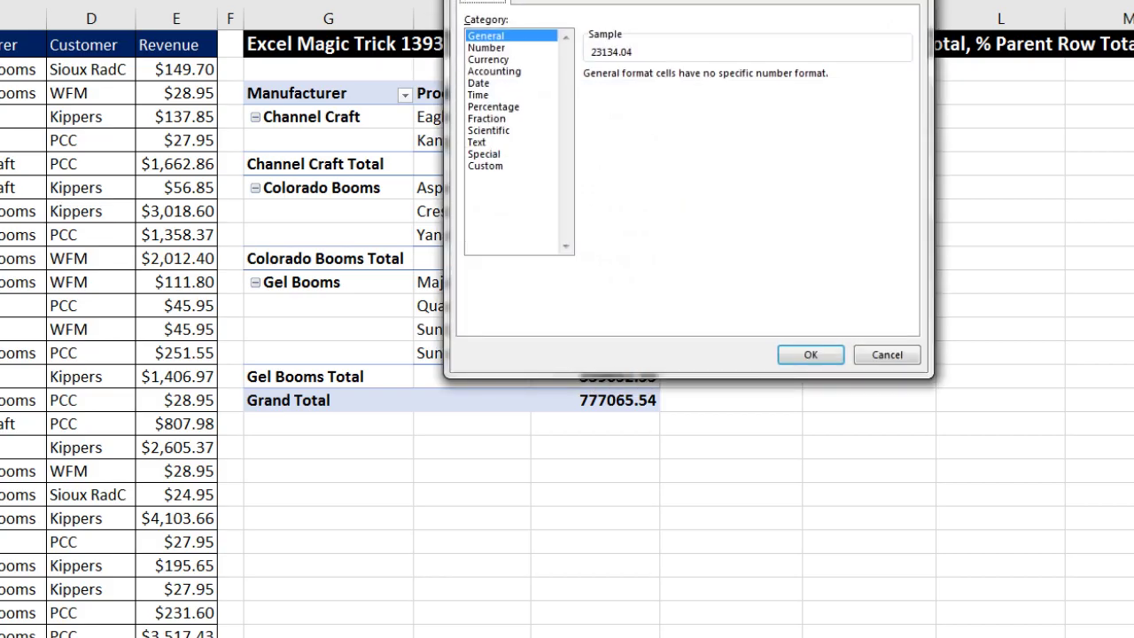
{"action": "left_click_drag", "start_coordinate": [589, 1], "coordinate": [612, 217]}
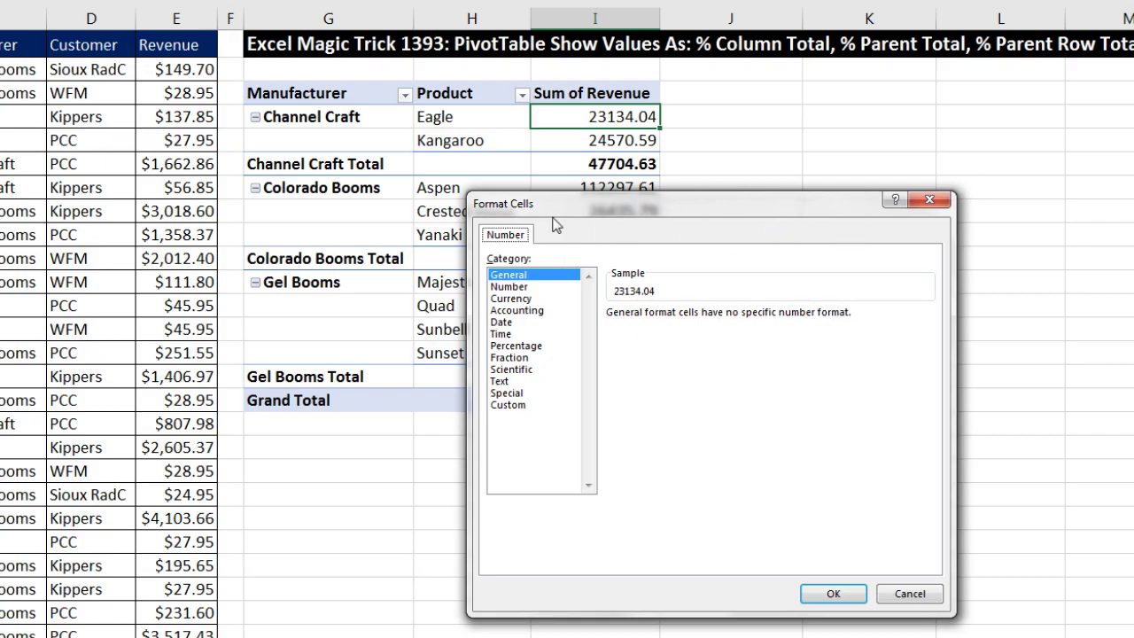
{"action": "left_click", "coordinate": [524, 300]}
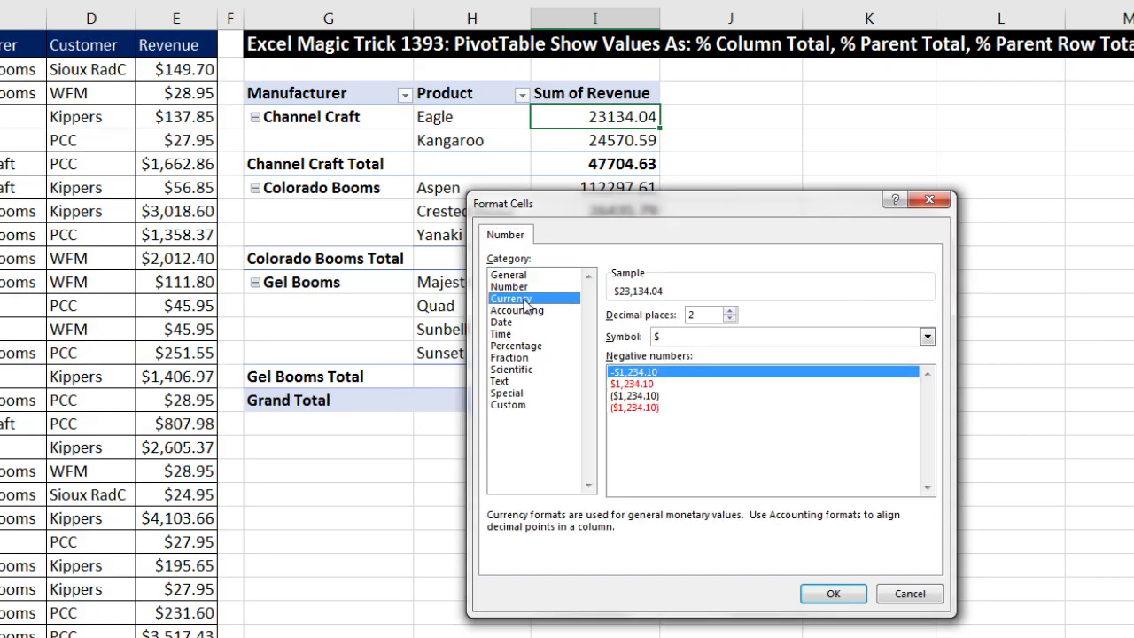
{"action": "left_click", "coordinate": [834, 595]}
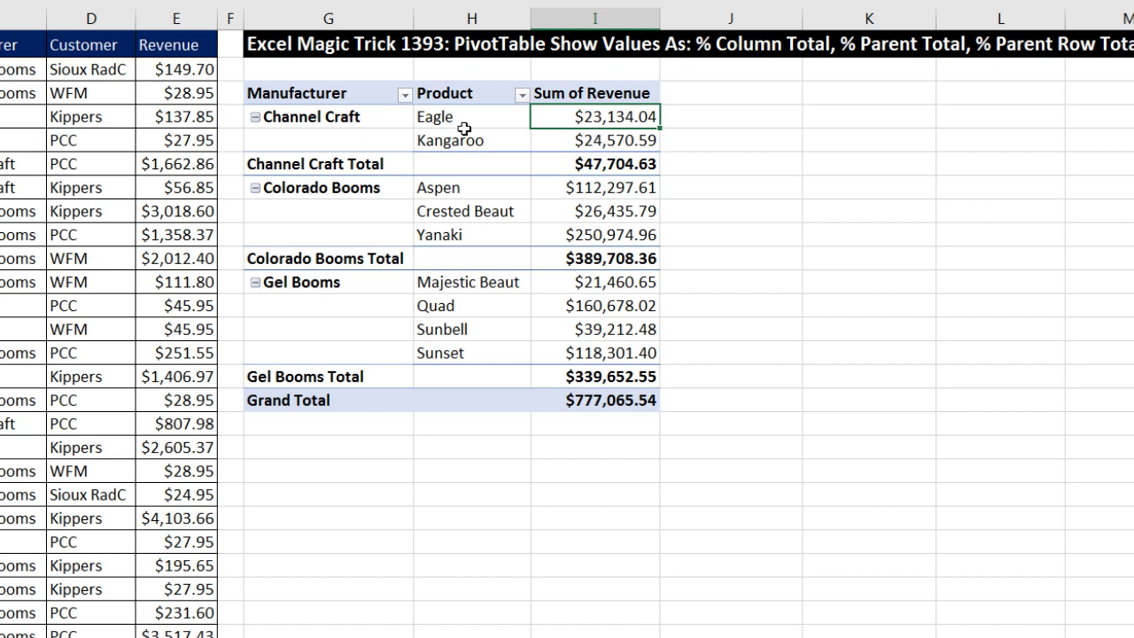
{"action": "mouse_move", "coordinate": [606, 169]}
{"action": "mouse_move", "coordinate": [343, 129]}
{"action": "left_click", "coordinate": [620, 146]}
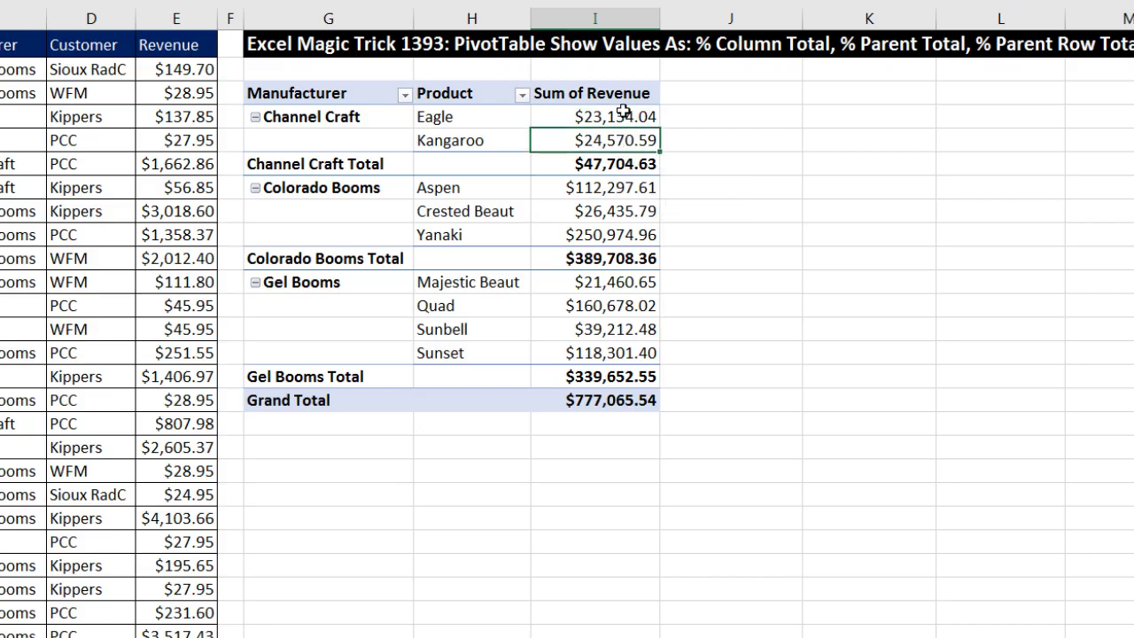
{"action": "left_click", "coordinate": [625, 165]}
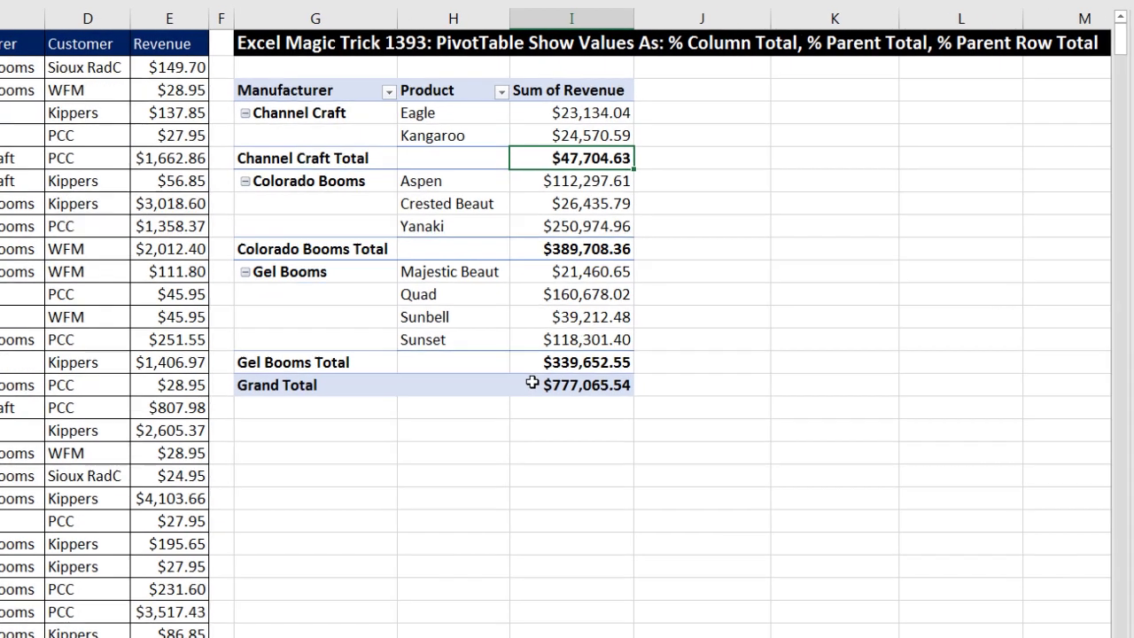
{"action": "left_click", "coordinate": [553, 399]}
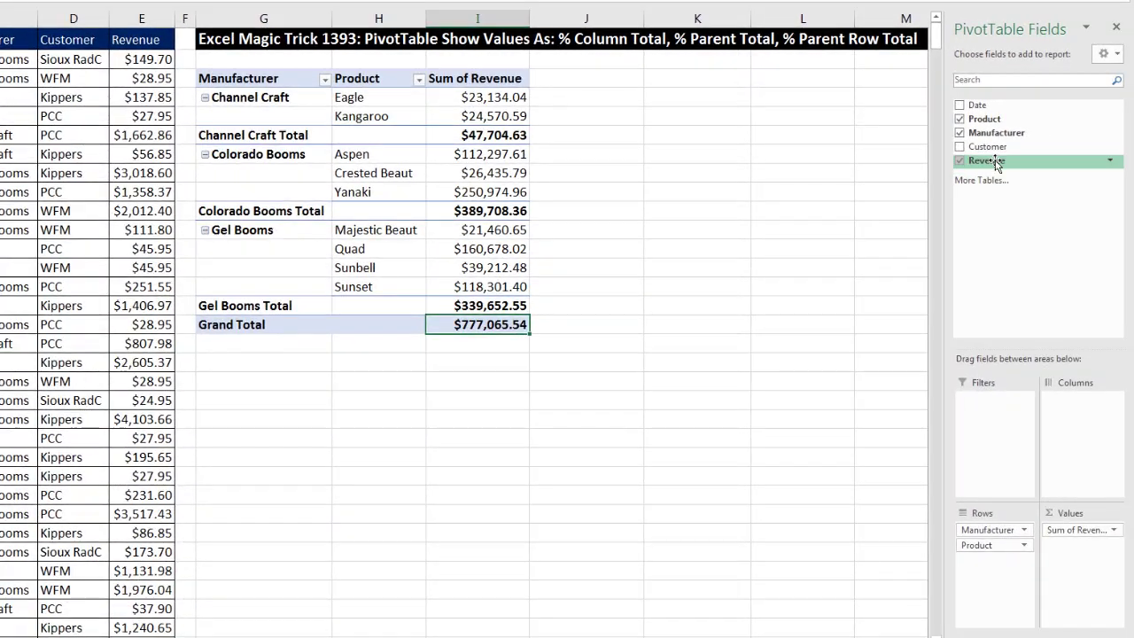
- Add Revenue to the PivotTable values a second time and show that second column's values as % of Column Total
{"action": "left_click_drag", "start_coordinate": [991, 164], "coordinate": [1079, 553]}
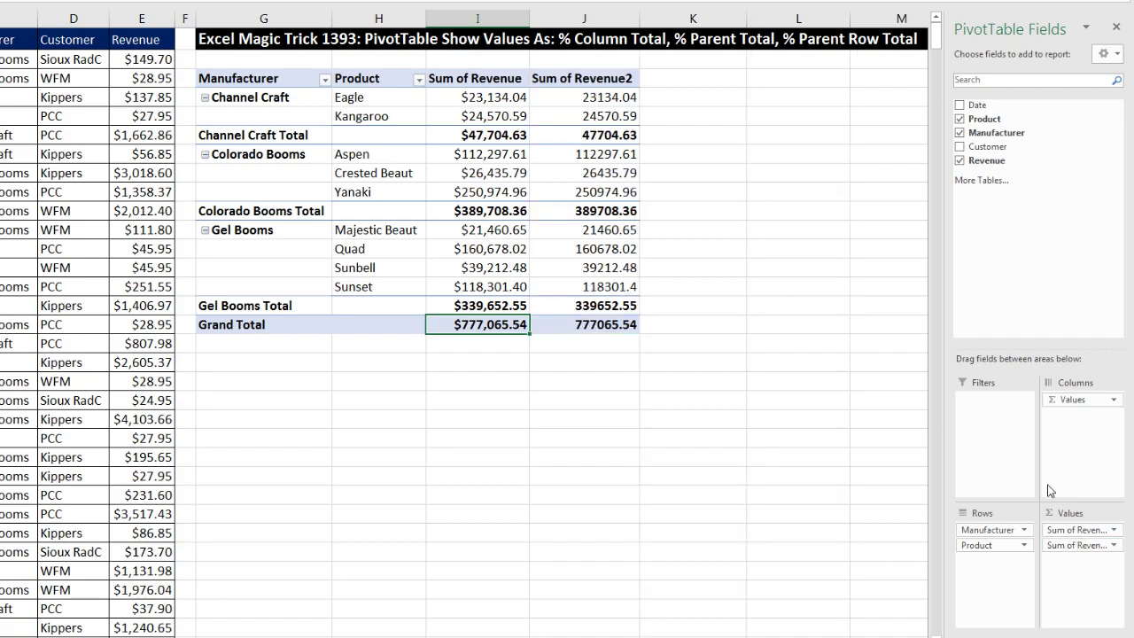
{"action": "mouse_move", "coordinate": [588, 97]}
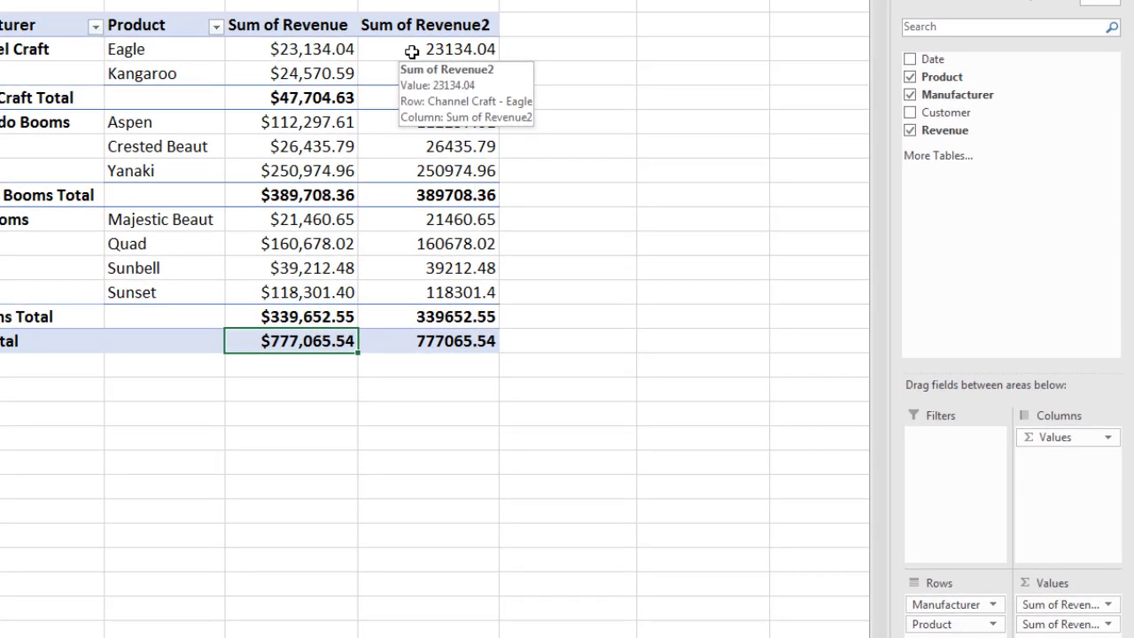
{"action": "right_click", "coordinate": [412, 53]}
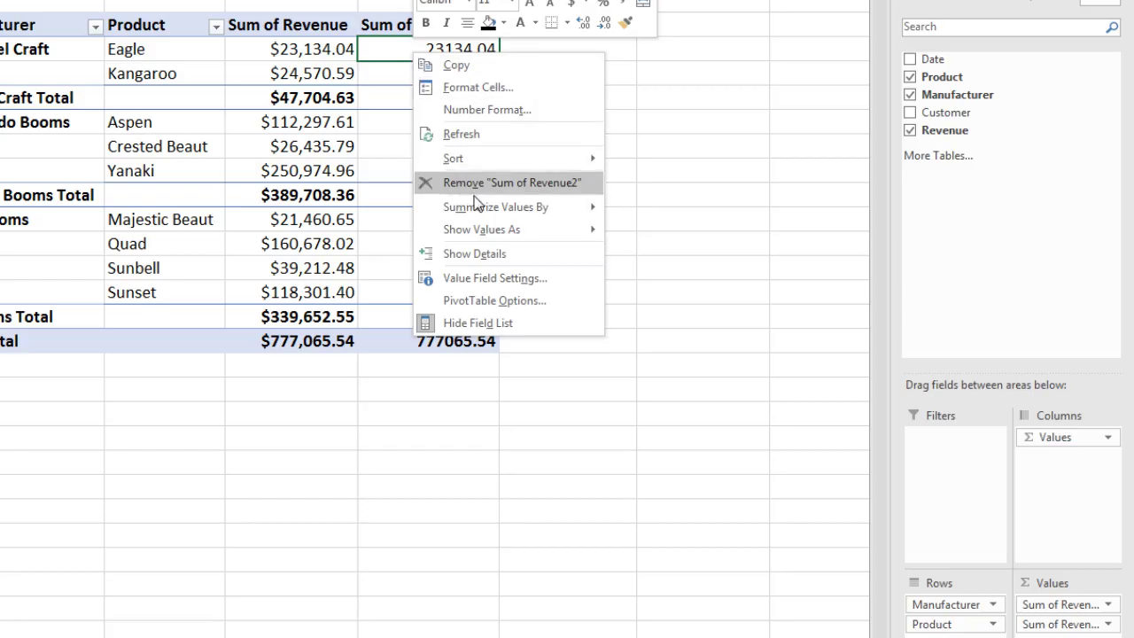
{"action": "mouse_move", "coordinate": [485, 231]}
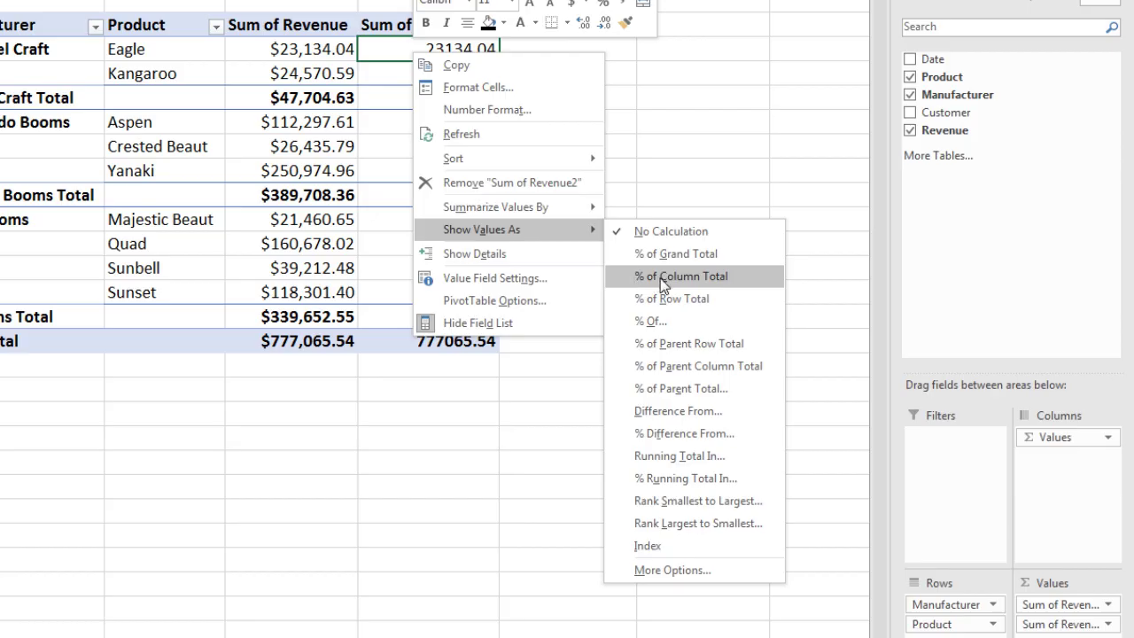
{"action": "left_click", "coordinate": [708, 280]}
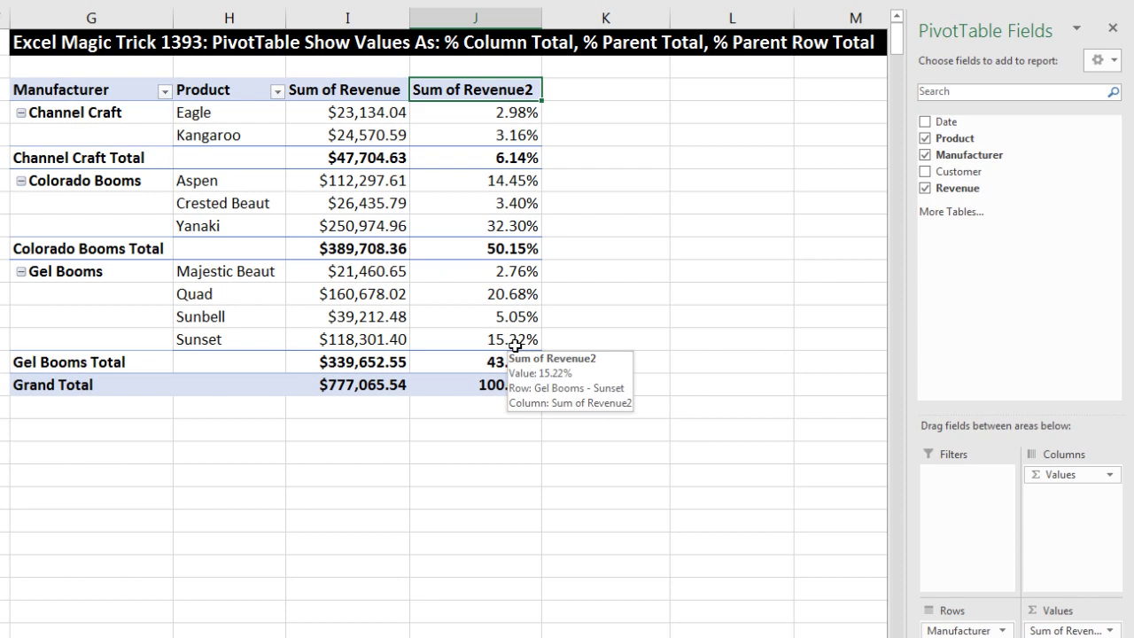
- Rename the second revenue column's header in J3 to "% of Column Total"
{"action": "type", "text": "% of Column Total"}
{"action": "key", "text": "Return"}
{"action": "key", "text": "Return"}
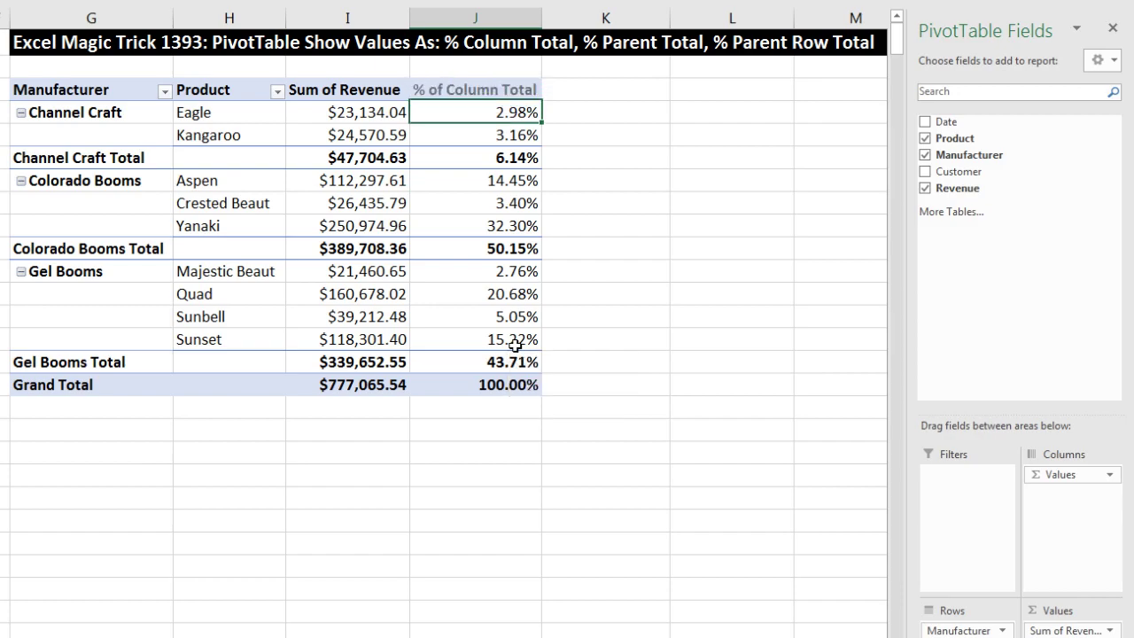
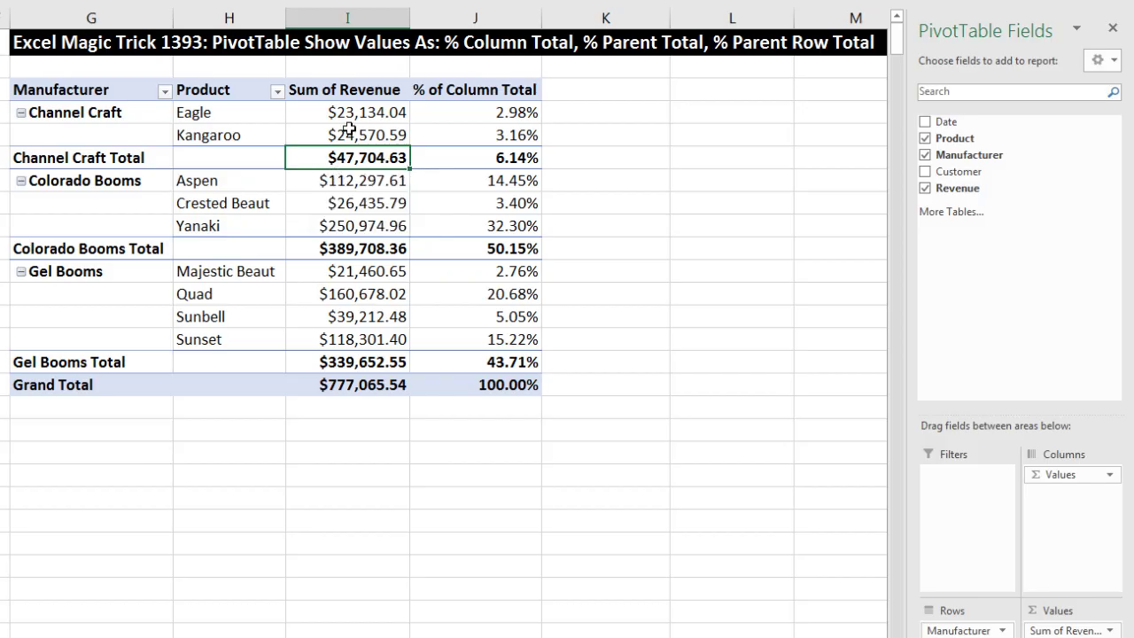
- Compare the product revenues with the manufacturer subtotals for Channel Craft and Colorado Booms
{"action": "left_click", "coordinate": [344, 113]}
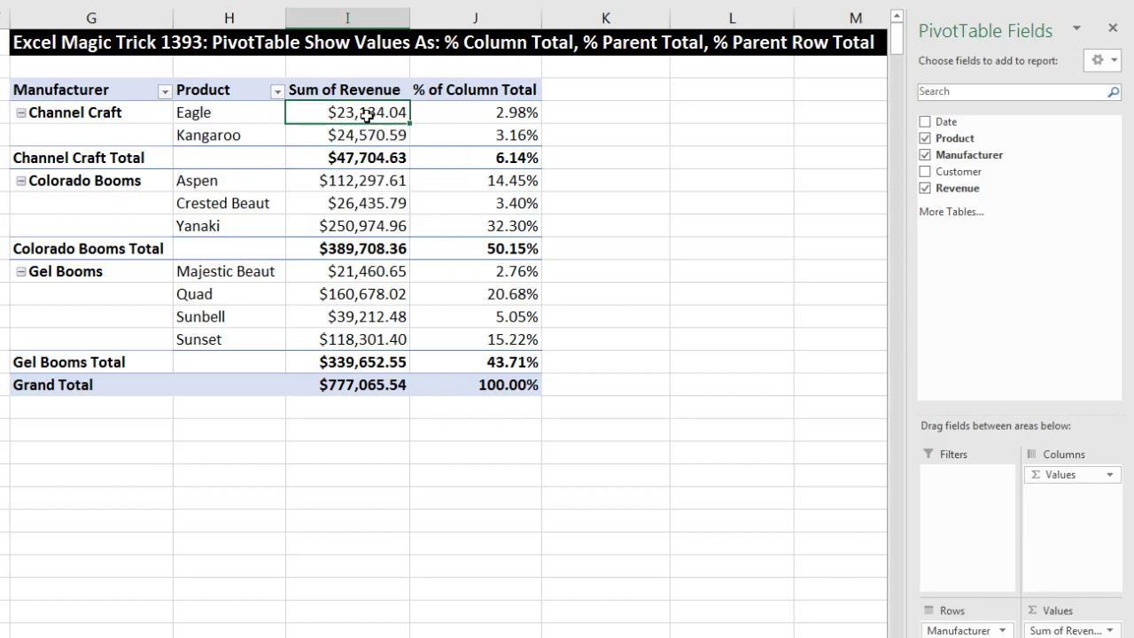
{"action": "left_click", "coordinate": [359, 134]}
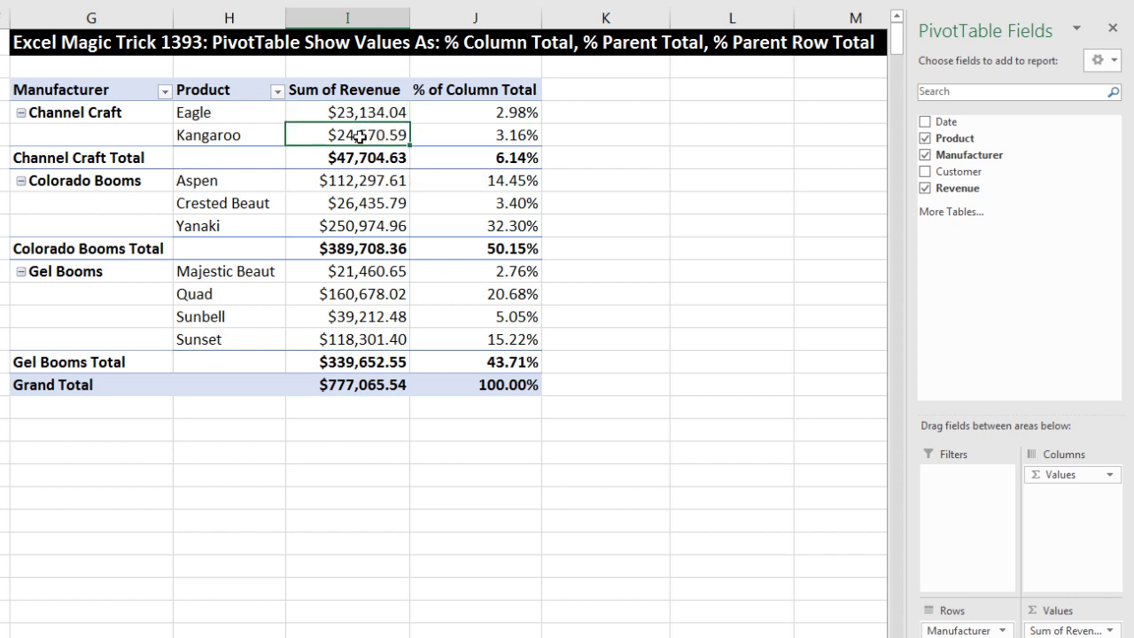
{"action": "left_click", "coordinate": [363, 157]}
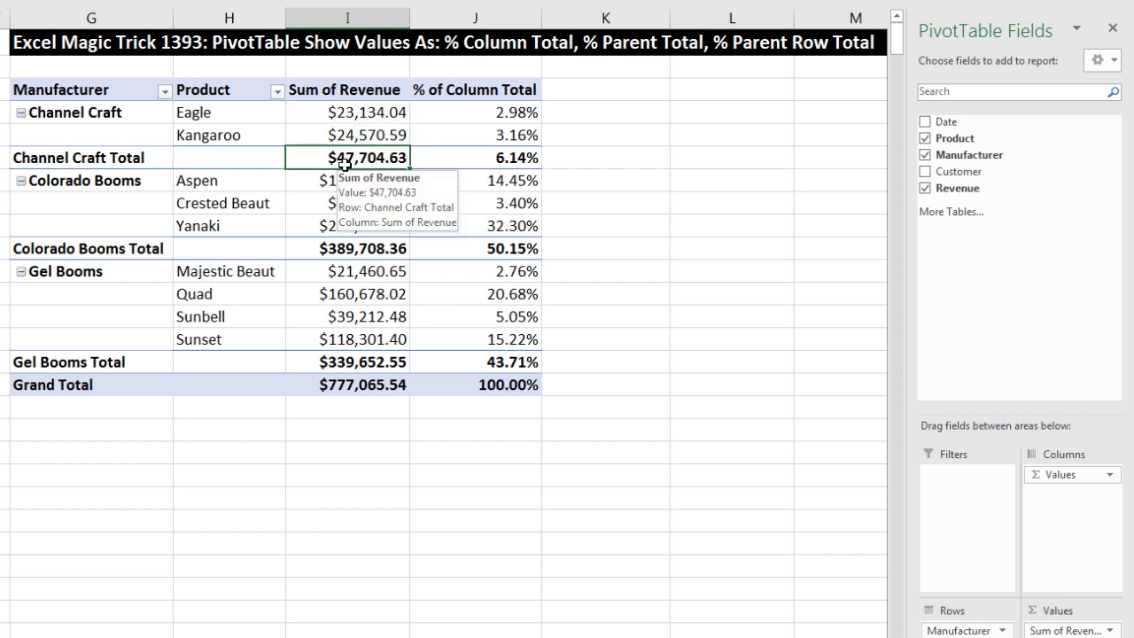
{"action": "left_click_drag", "start_coordinate": [359, 180], "coordinate": [369, 246]}
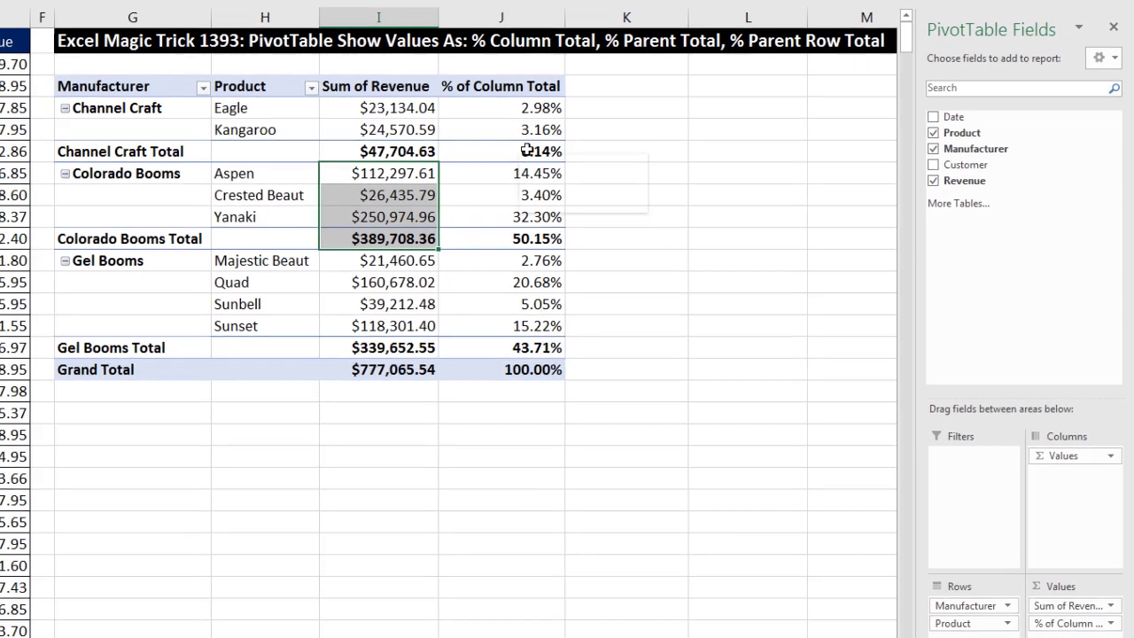
{"action": "left_click", "coordinate": [494, 157]}
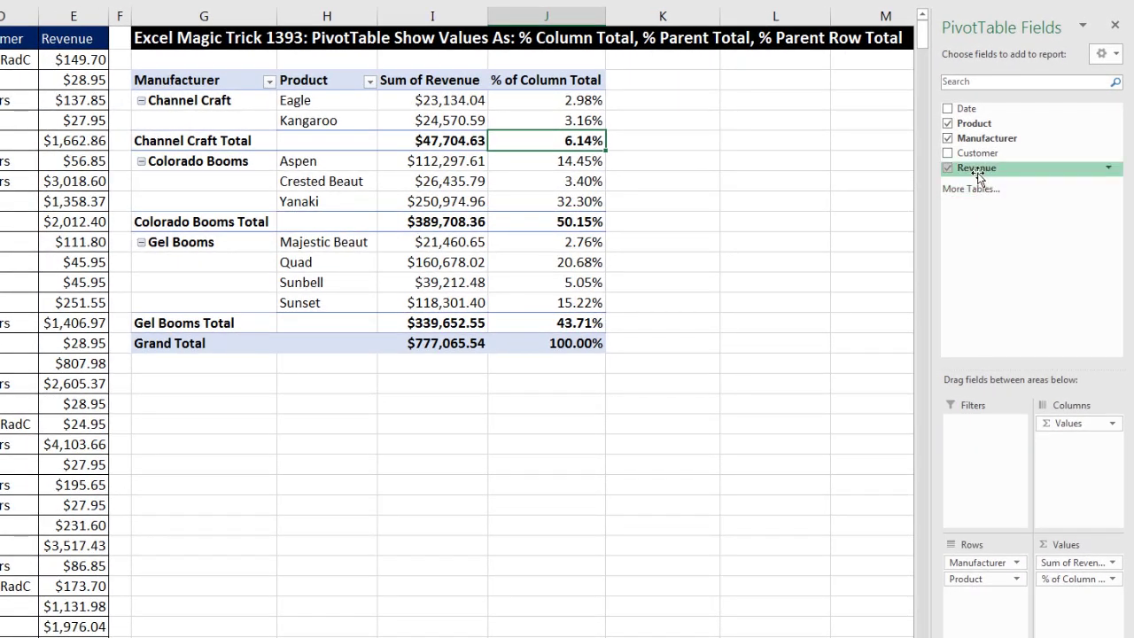
- Add Revenue to the PivotTable values a third time and show that column as % of Parent Total with Manufacturer as base field
{"action": "left_click_drag", "start_coordinate": [976, 174], "coordinate": [1077, 613]}
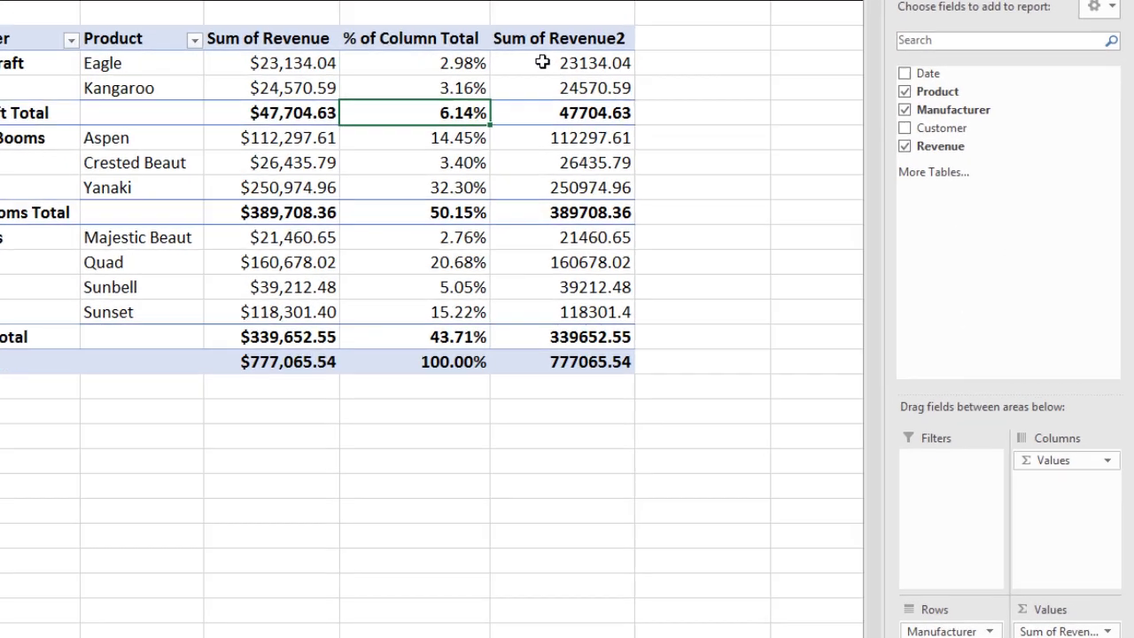
{"action": "right_click", "coordinate": [542, 64]}
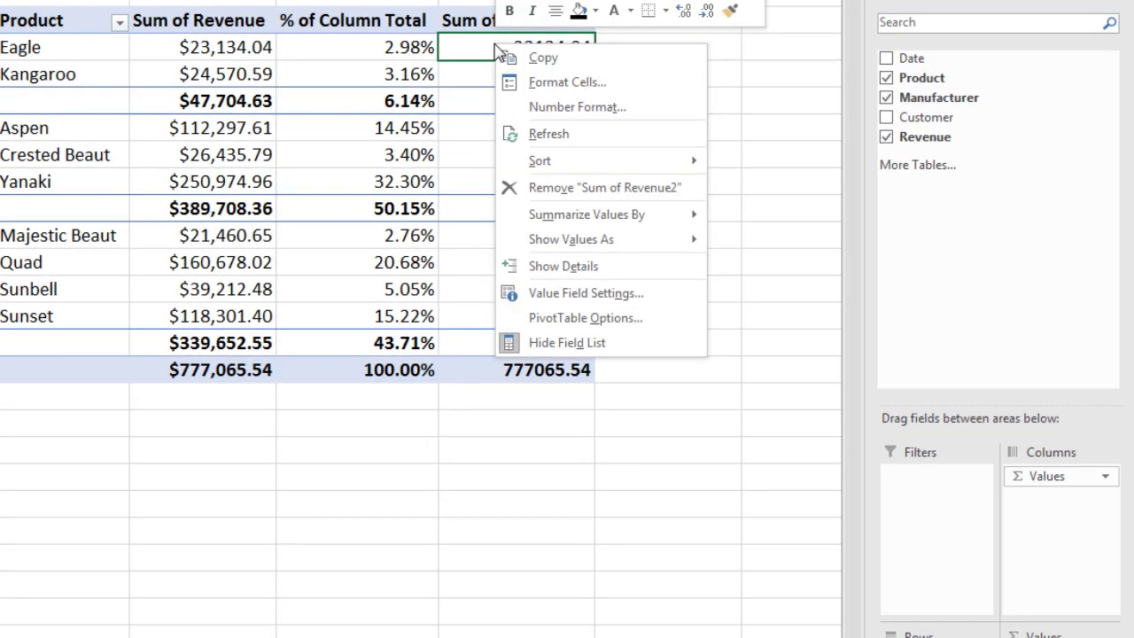
{"action": "mouse_move", "coordinate": [557, 244]}
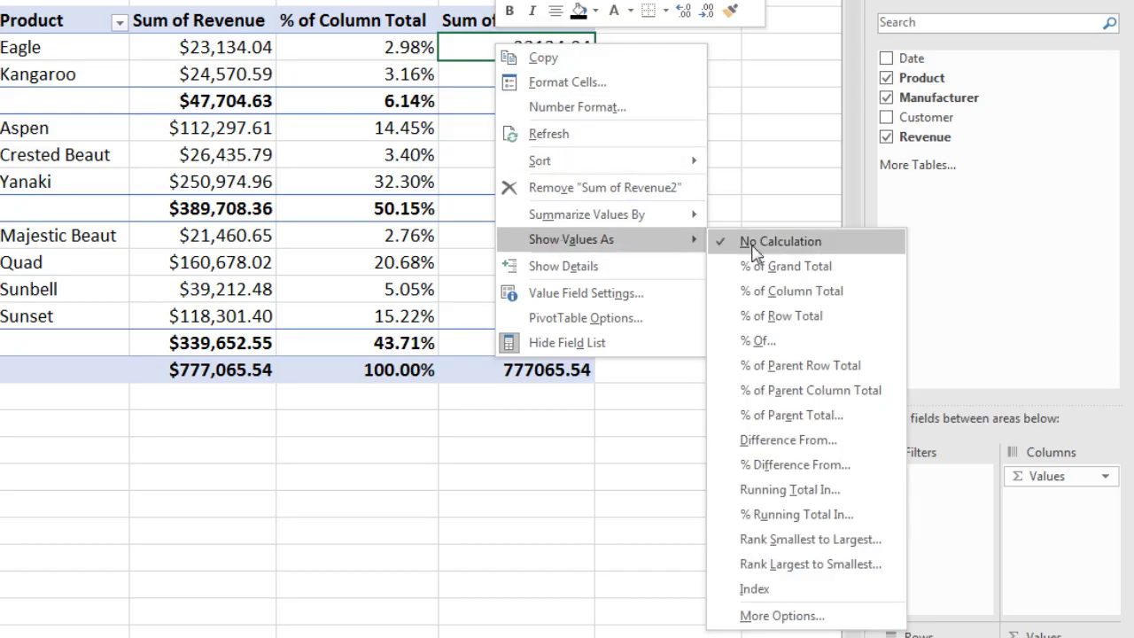
{"action": "left_click", "coordinate": [797, 417]}
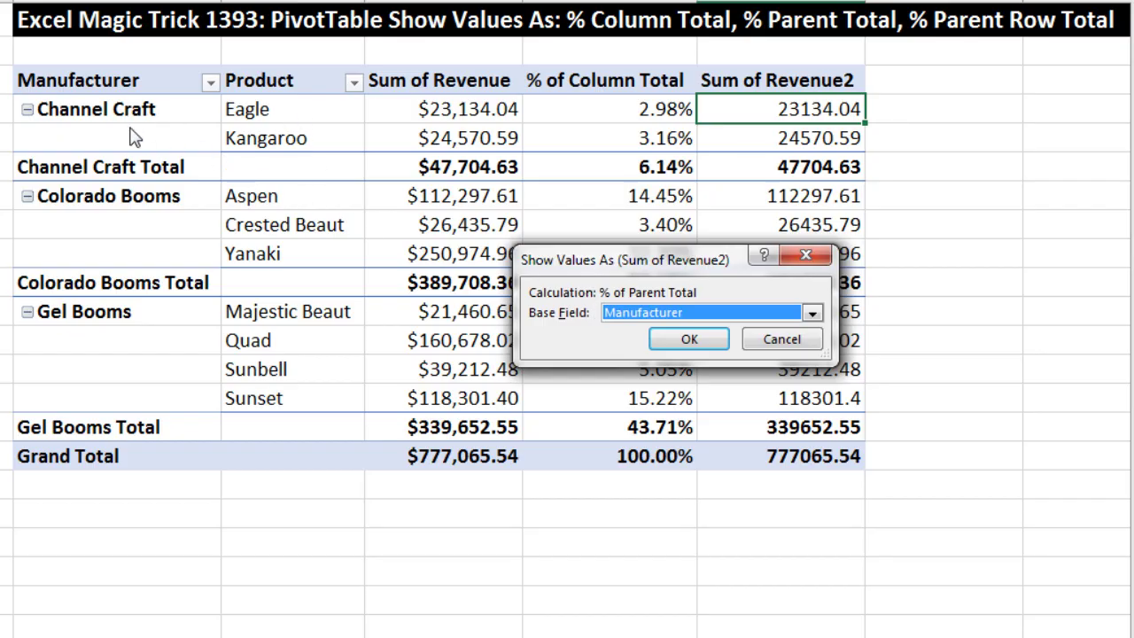
{"action": "left_click", "coordinate": [696, 340]}
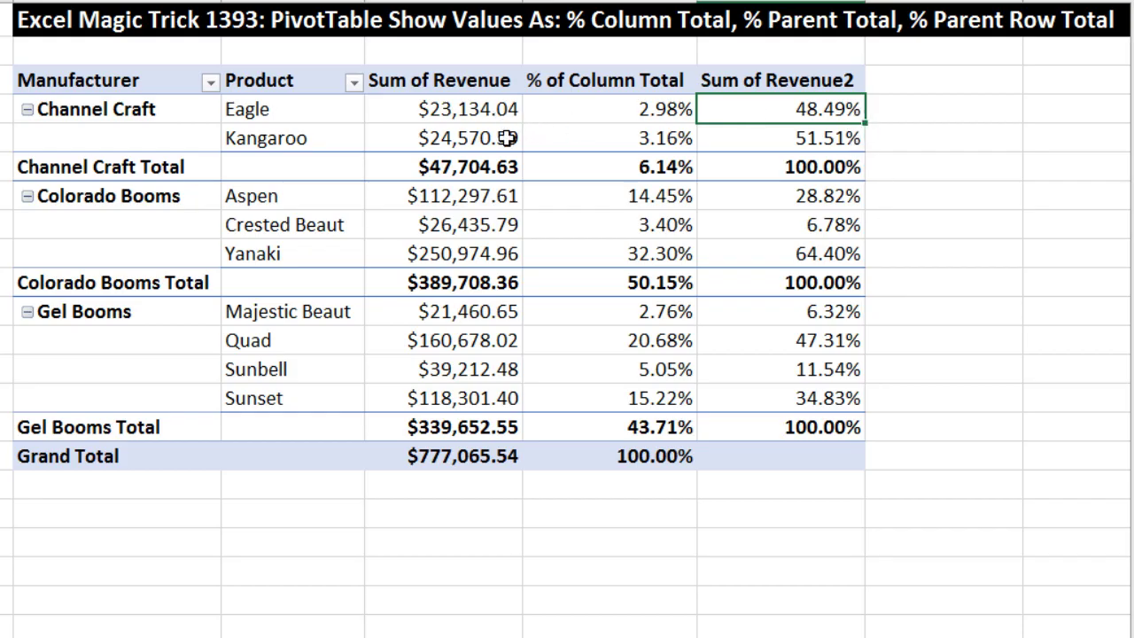
- Examine the manufacturer subtotals and the Grand Total cell in the Sum of Revenue2 column
{"action": "mouse_move", "coordinate": [503, 173]}
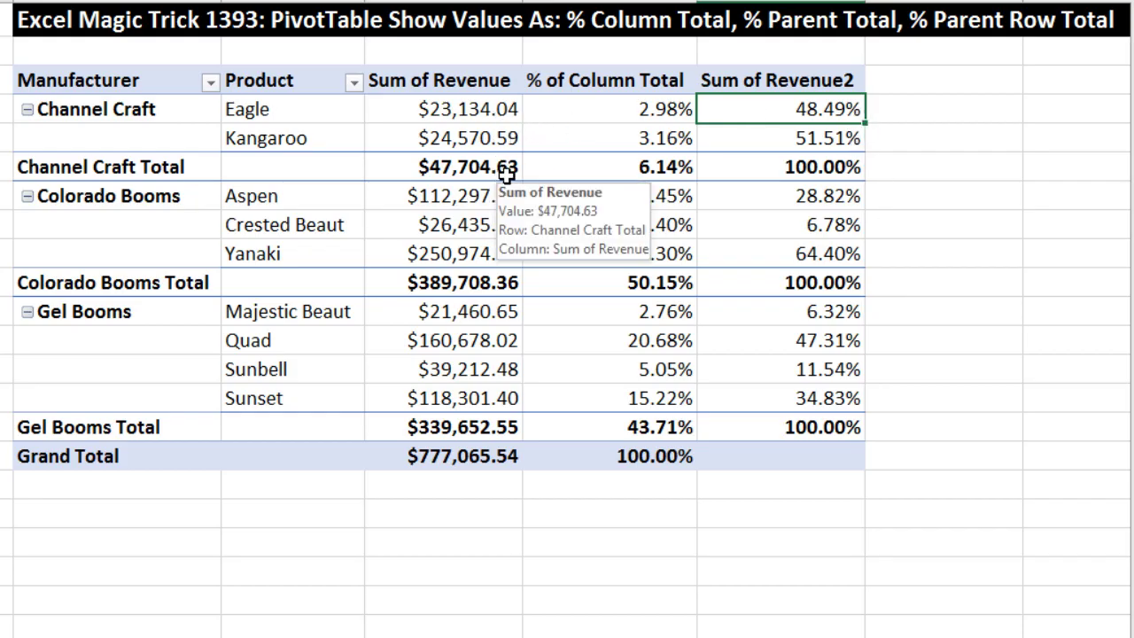
{"action": "left_click", "coordinate": [805, 283]}
{"action": "left_click", "coordinate": [803, 434]}
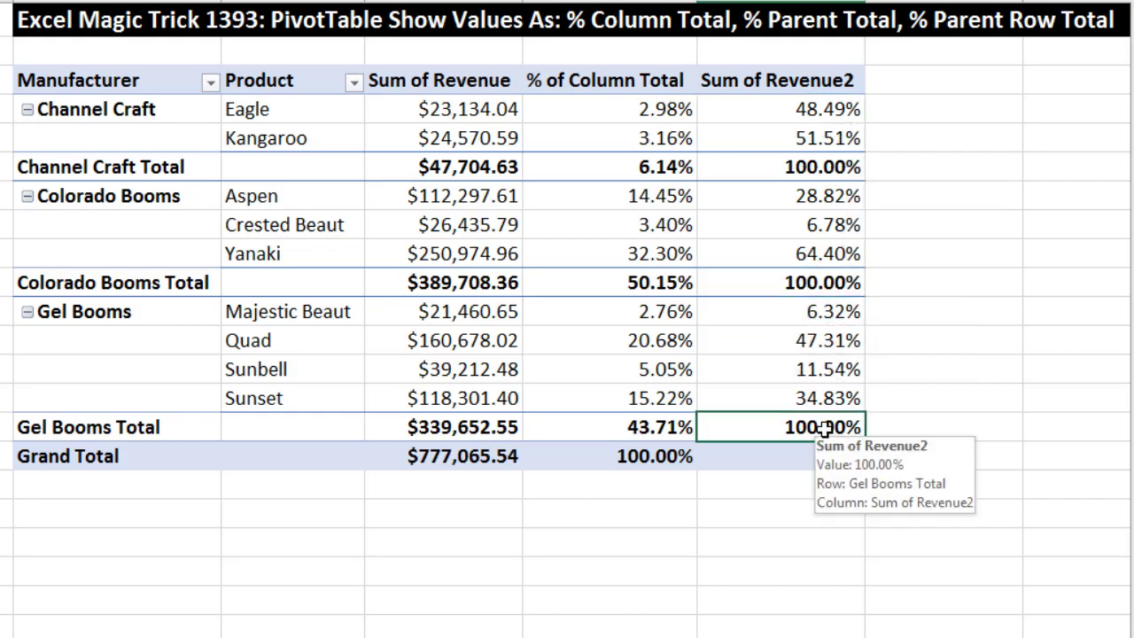
{"action": "left_click", "coordinate": [804, 456]}
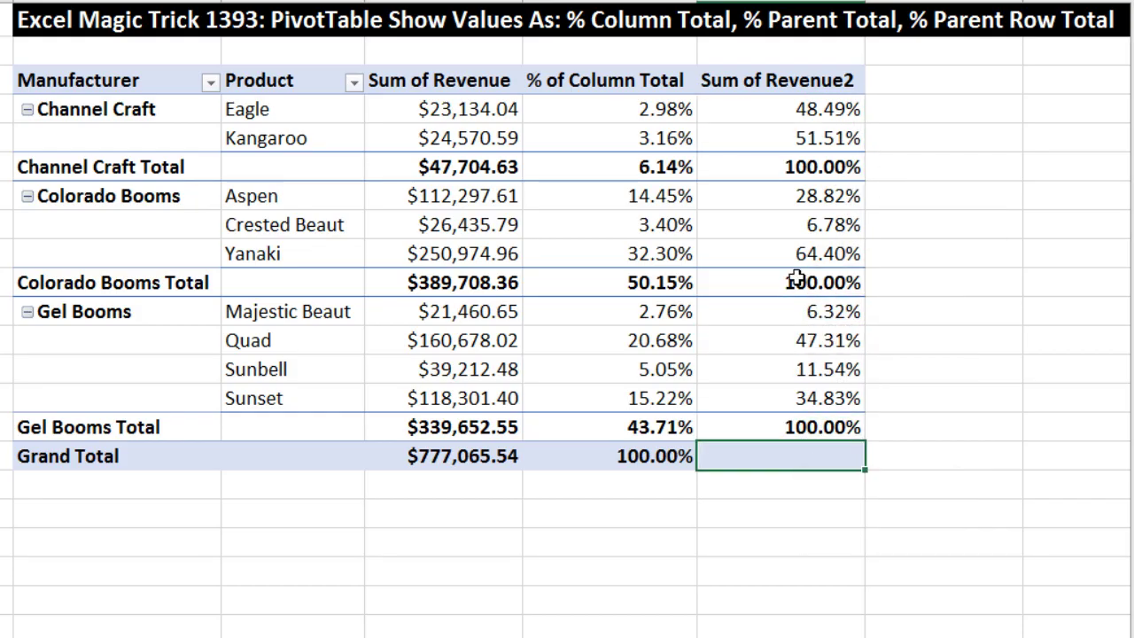
{"action": "mouse_move", "coordinate": [796, 280]}
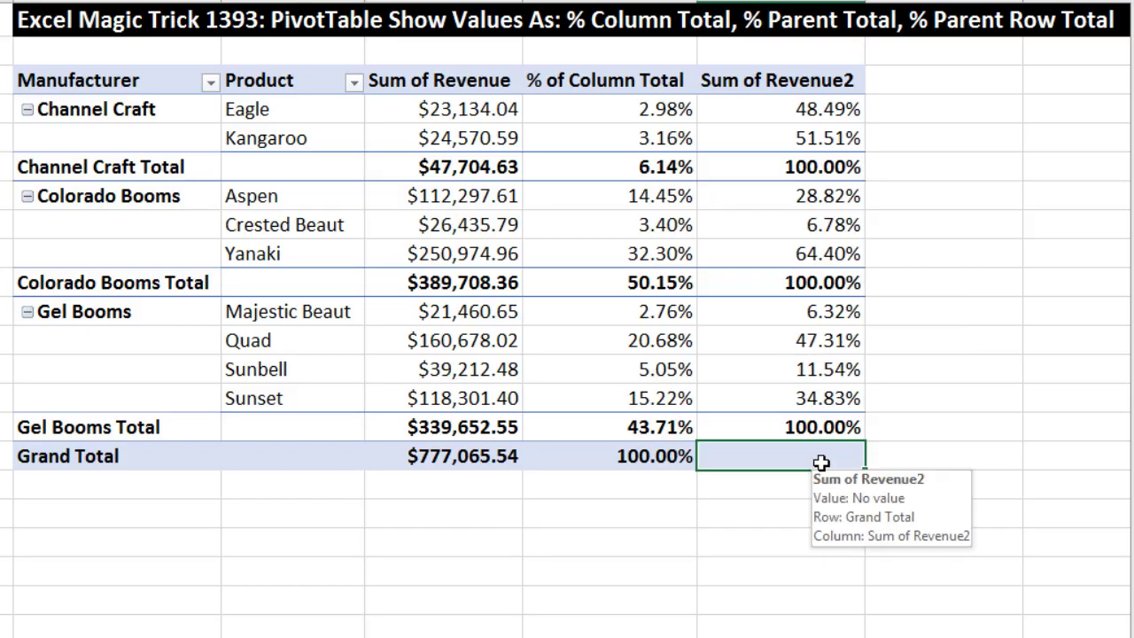
- Rename the third revenue column's header in K3 to "% of Parent Total"
{"action": "left_click", "coordinate": [784, 82]}
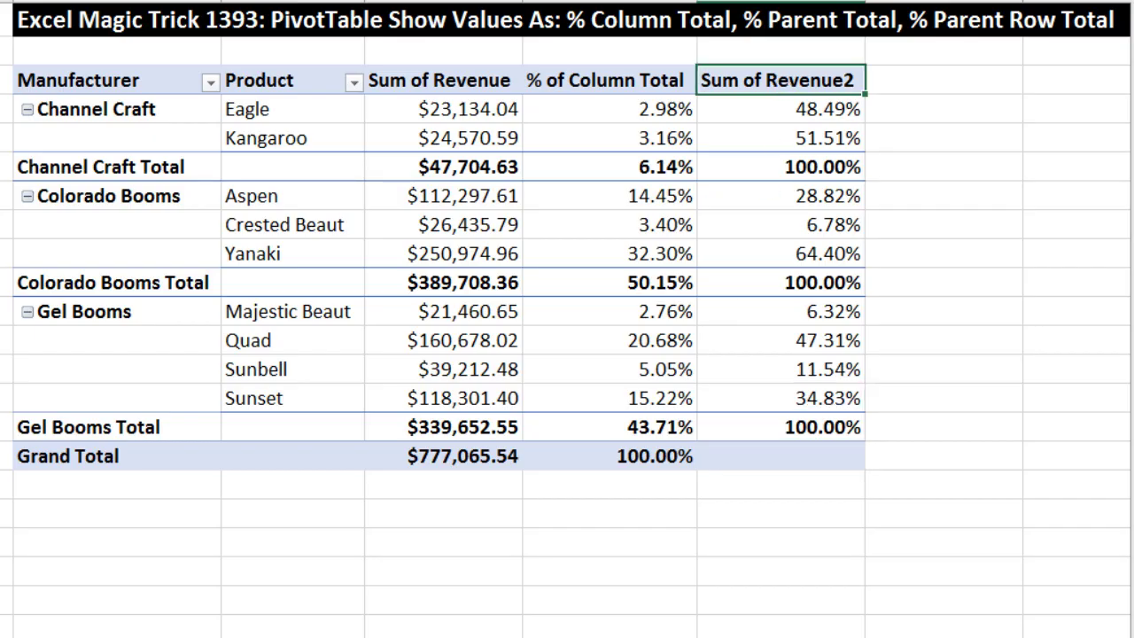
{"action": "type", "text": "% of Parent Total"}
{"action": "key", "text": "Return"}
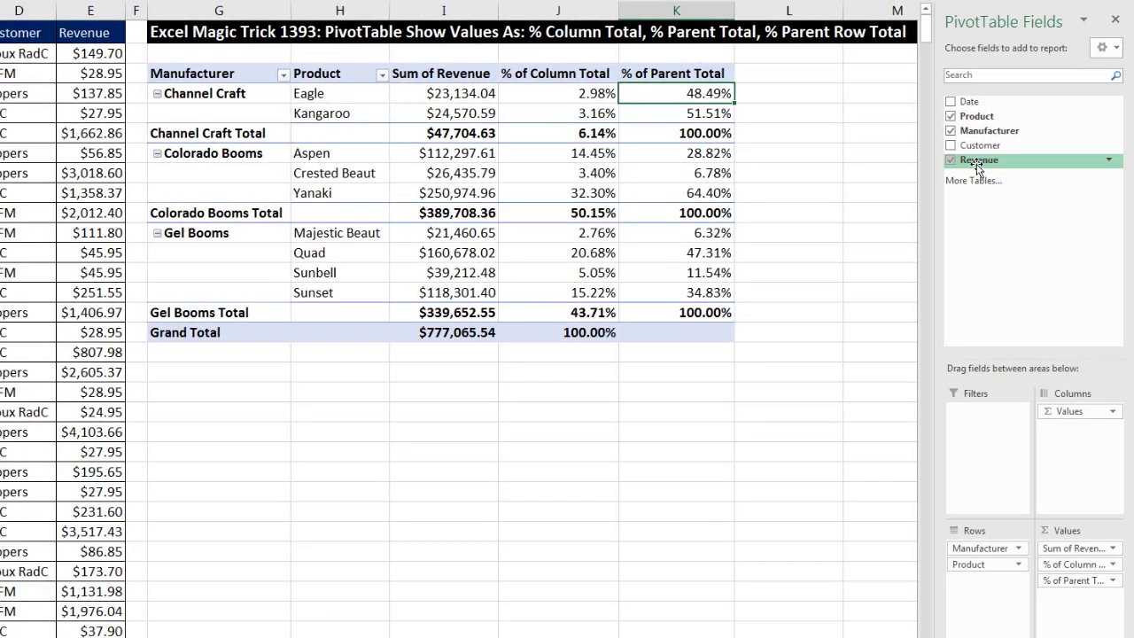
- Add Revenue to the PivotTable values a fourth time and show that column's values as % of Parent Row Total
{"action": "left_click_drag", "start_coordinate": [974, 162], "coordinate": [1105, 611]}
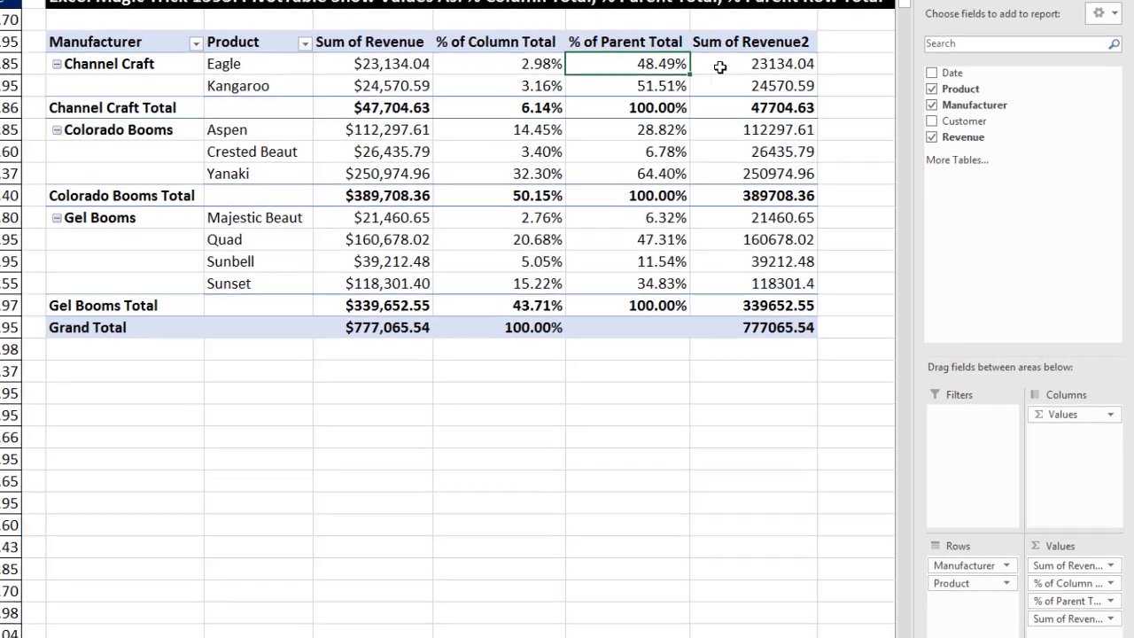
{"action": "right_click", "coordinate": [759, 96]}
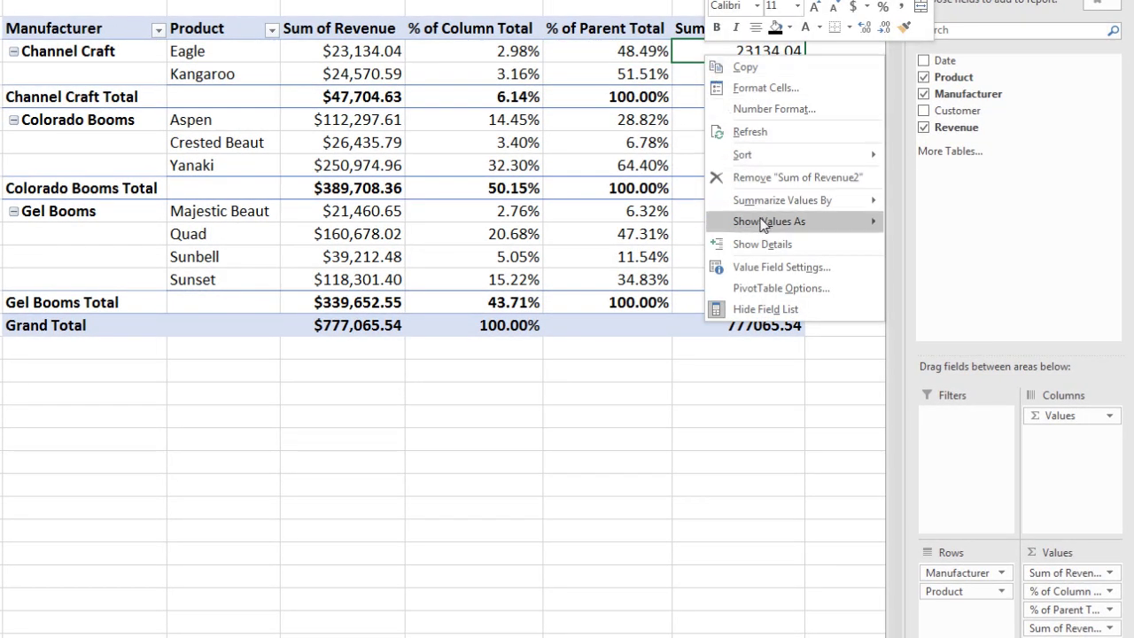
{"action": "mouse_move", "coordinate": [797, 230]}
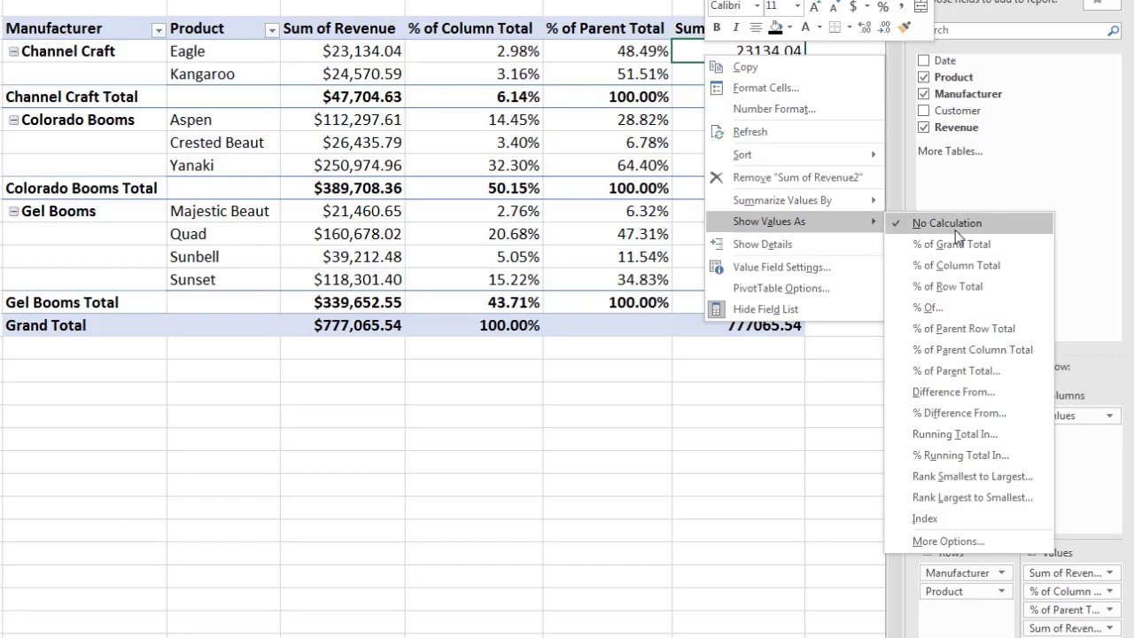
{"action": "left_click", "coordinate": [972, 333]}
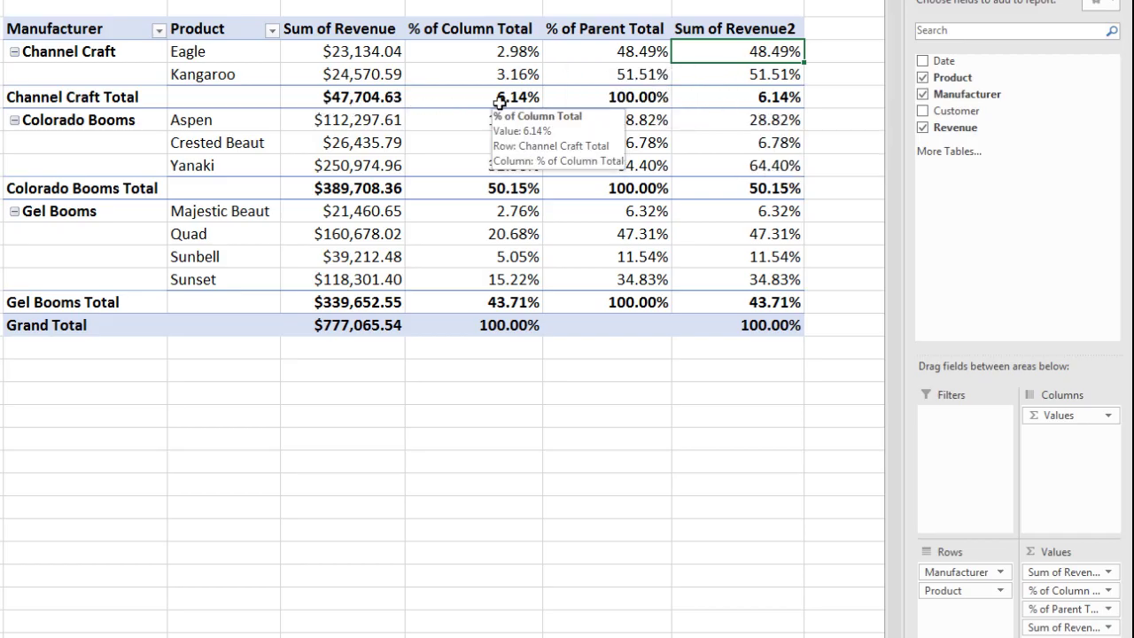
- Rename the fourth revenue column's header to "% Parent Row Total" and autofit column L's width
{"action": "left_click", "coordinate": [730, 29]}
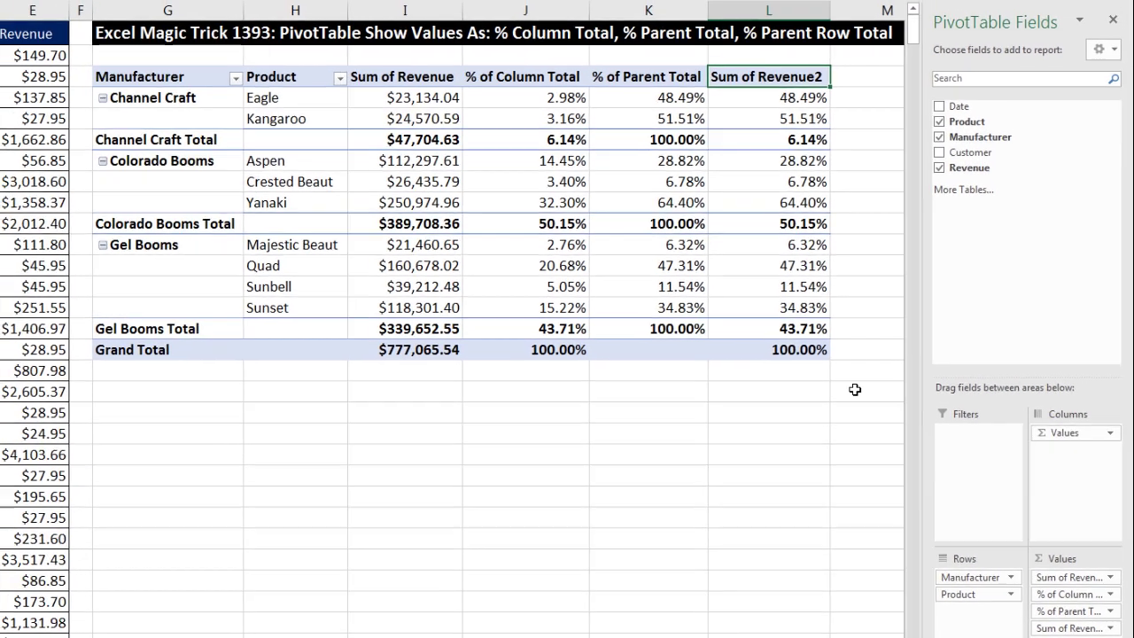
{"action": "type", "text": "% Parent Row Total"}
{"action": "key", "text": "Return"}
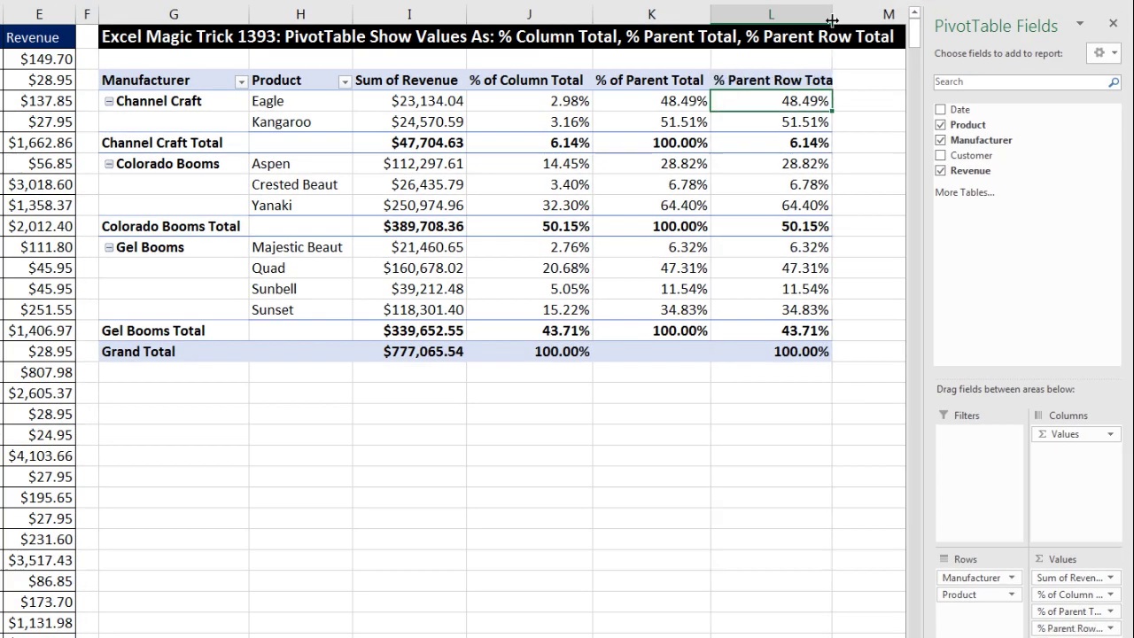
{"action": "double_click", "coordinate": [831, 20]}
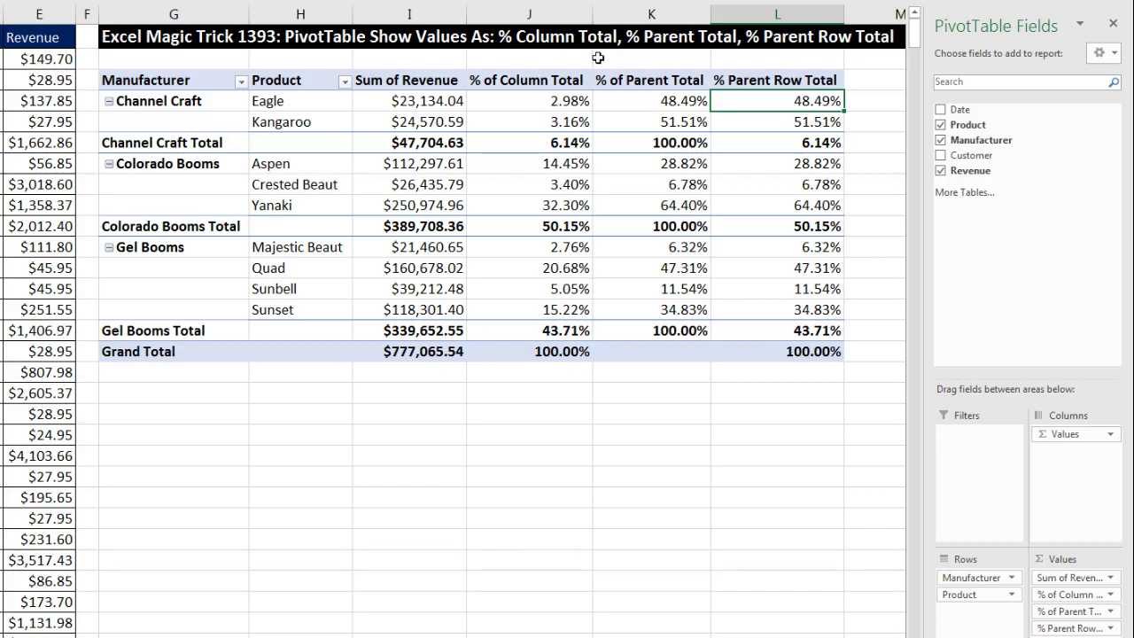
- Compare the % Parent Row Total values of products and manufacturer subtotals with the revenues and totals they are based on
{"action": "mouse_move", "coordinate": [789, 99]}
{"action": "left_click", "coordinate": [438, 101]}
{"action": "left_click", "coordinate": [437, 121]}
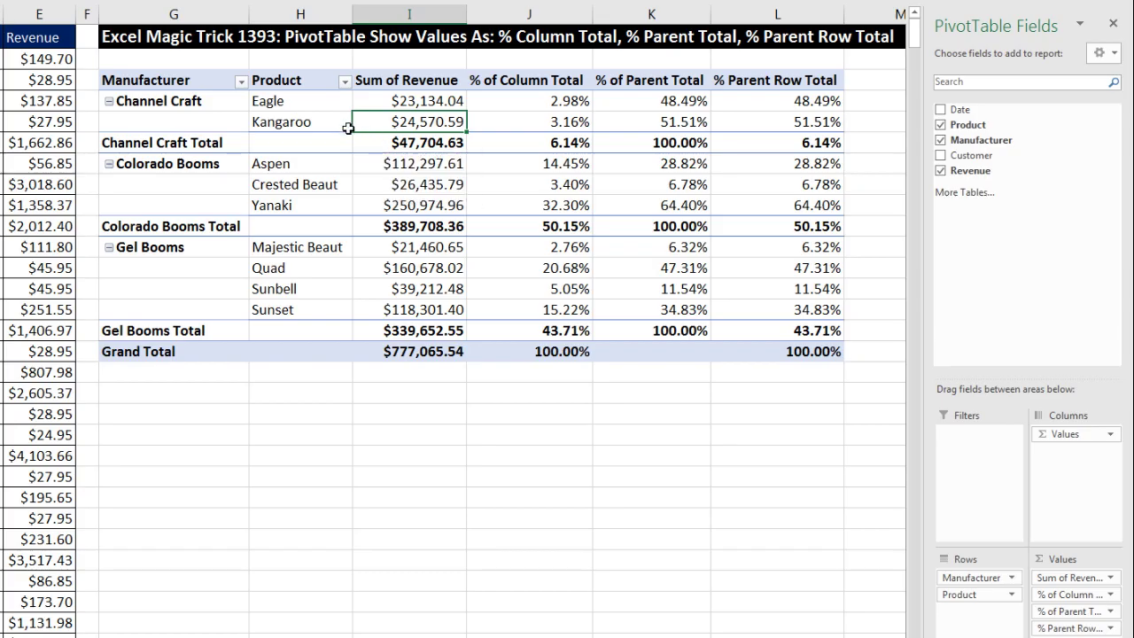
{"action": "mouse_move", "coordinate": [379, 144]}
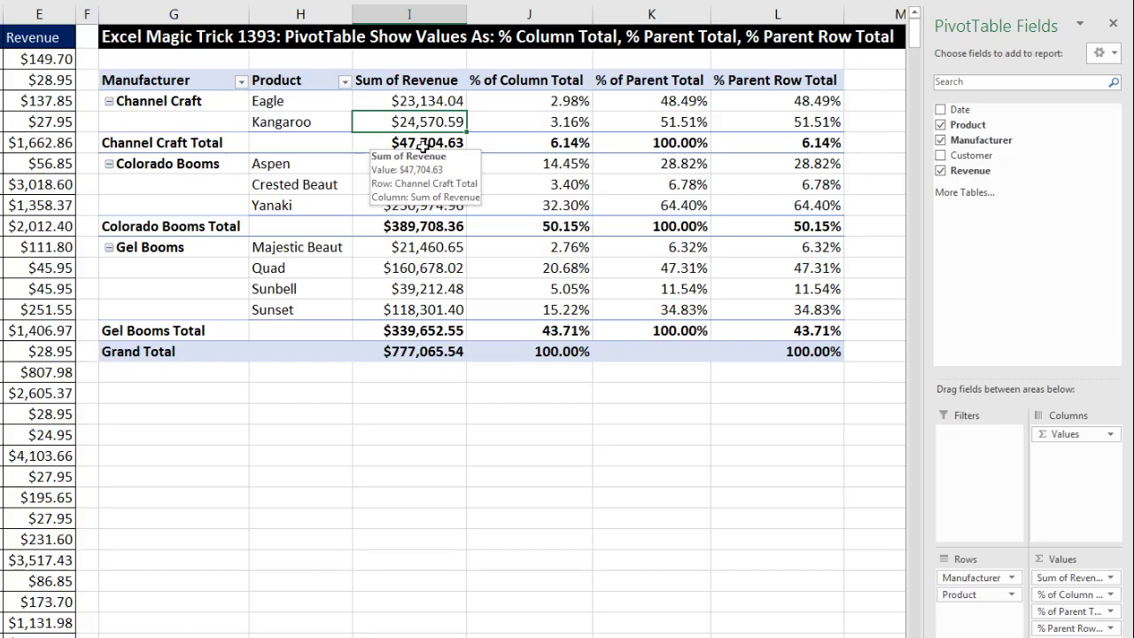
{"action": "left_click", "coordinate": [424, 146]}
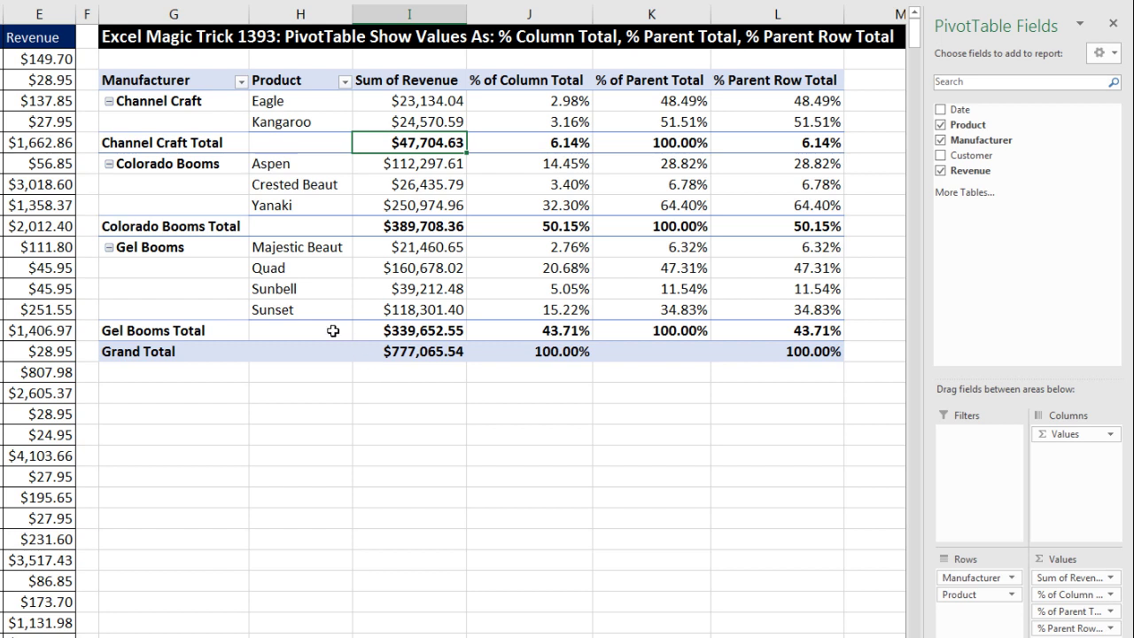
{"action": "mouse_move", "coordinate": [385, 361]}
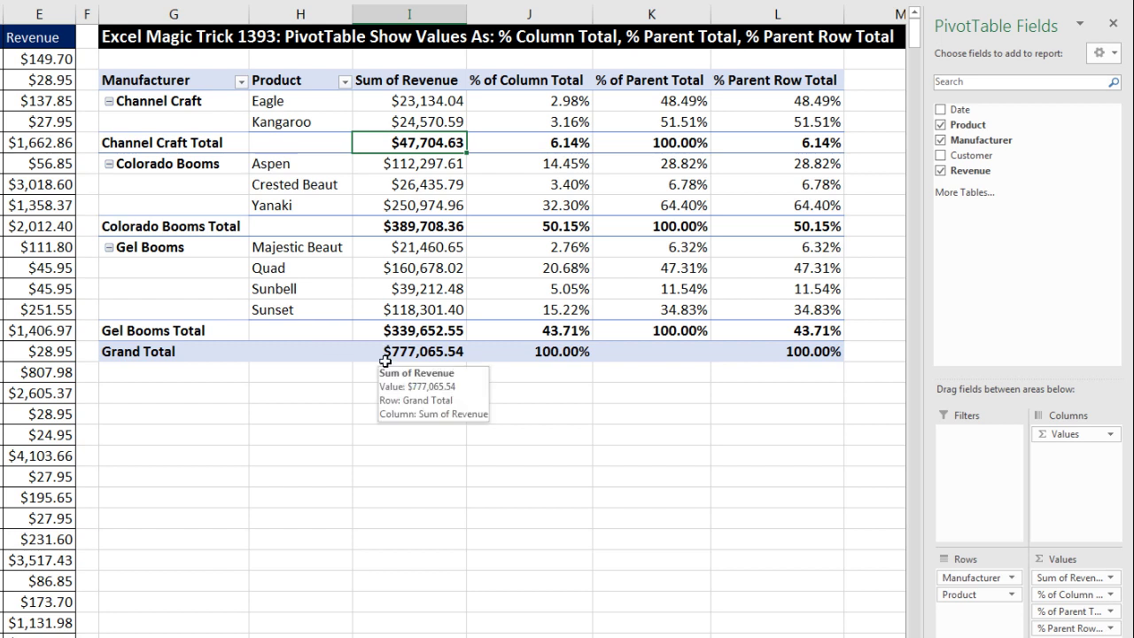
{"action": "left_click_drag", "start_coordinate": [802, 168], "coordinate": [801, 206]}
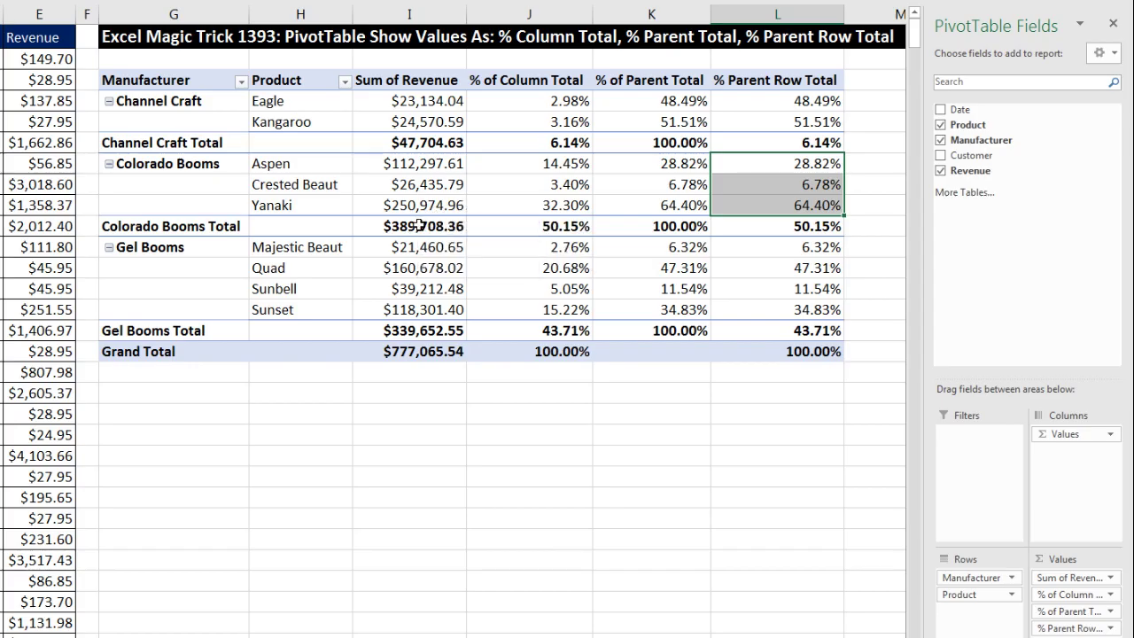
{"action": "left_click", "coordinate": [816, 227]}
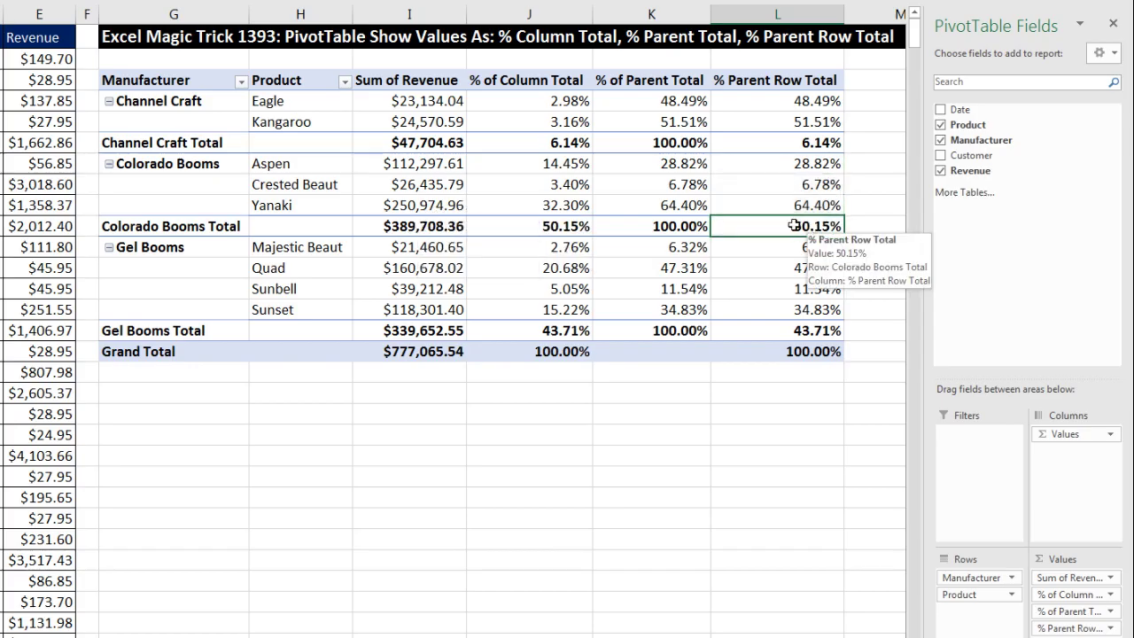
{"action": "left_click", "coordinate": [411, 221]}
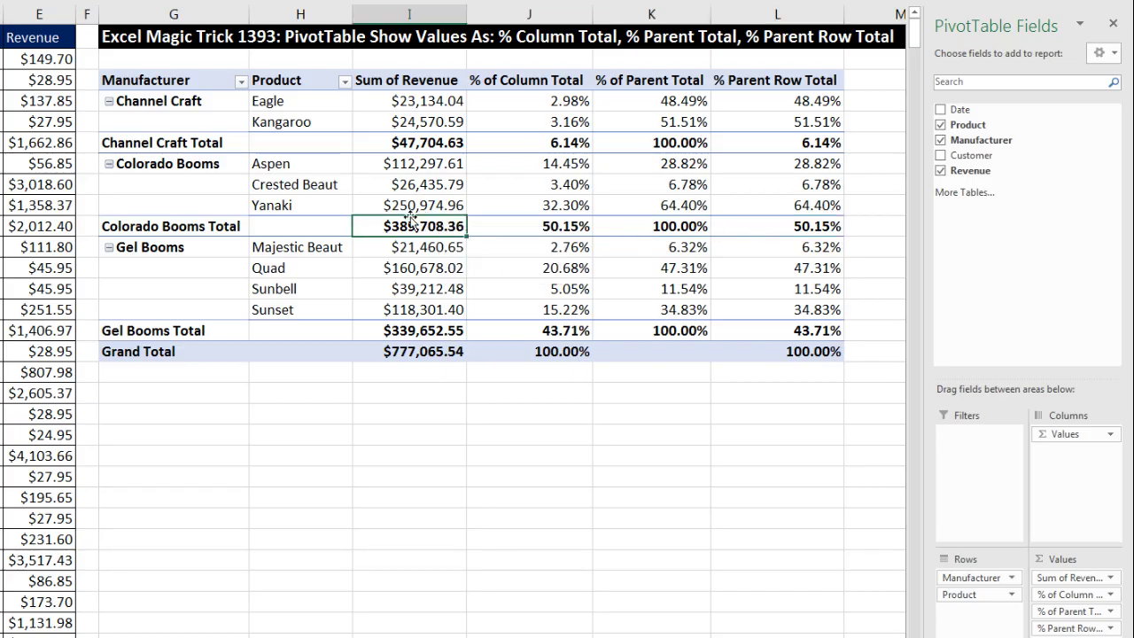
{"action": "mouse_move", "coordinate": [364, 358]}
{"action": "mouse_move", "coordinate": [623, 98]}
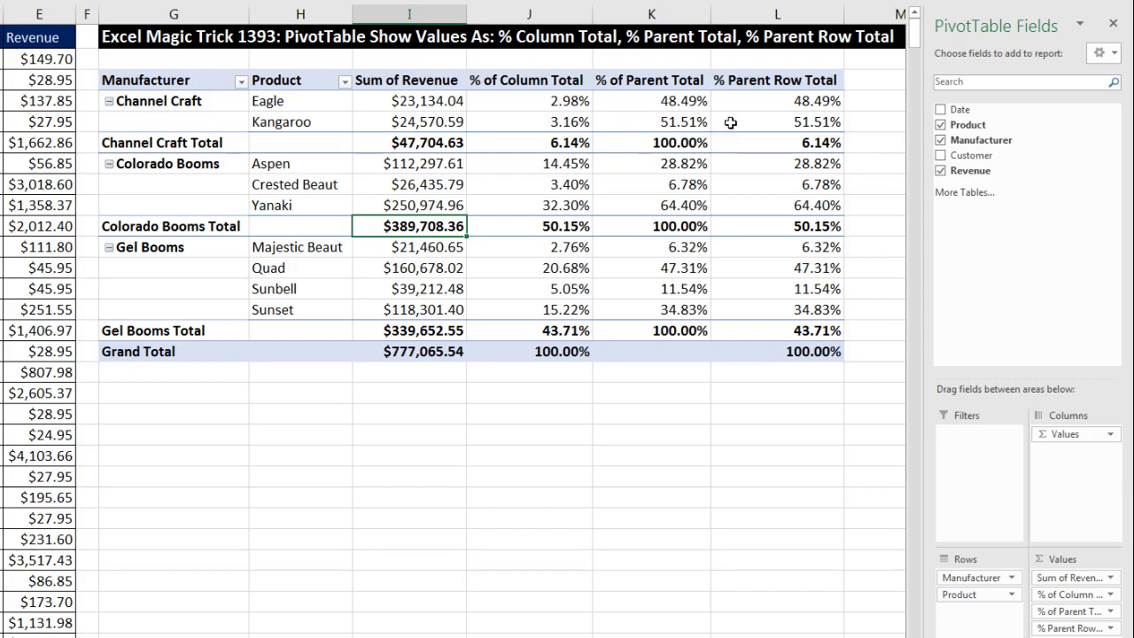